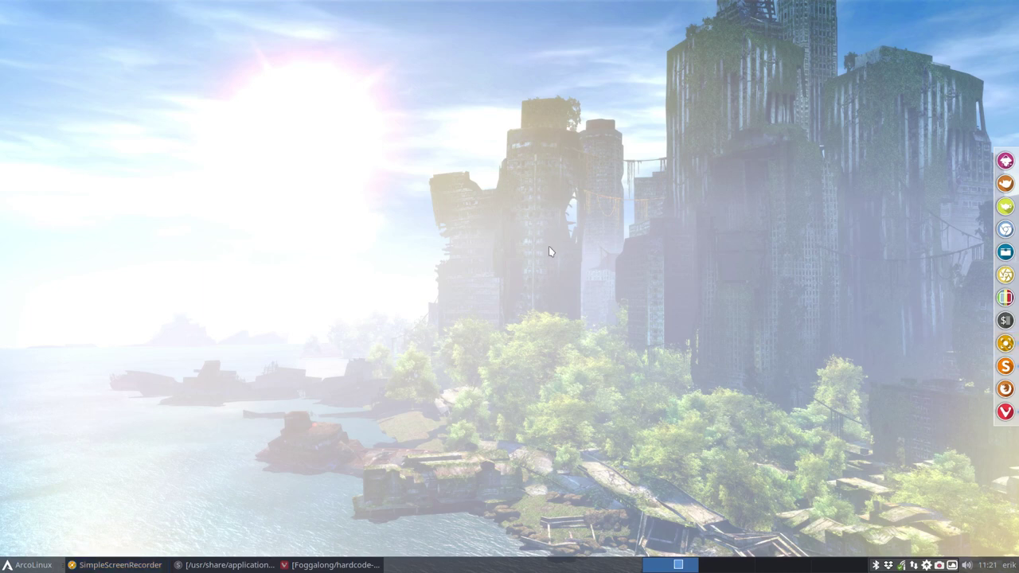
- Show neofetch in a terminal, close it, and browse the application menu's WPS Office category
key("super+Return")
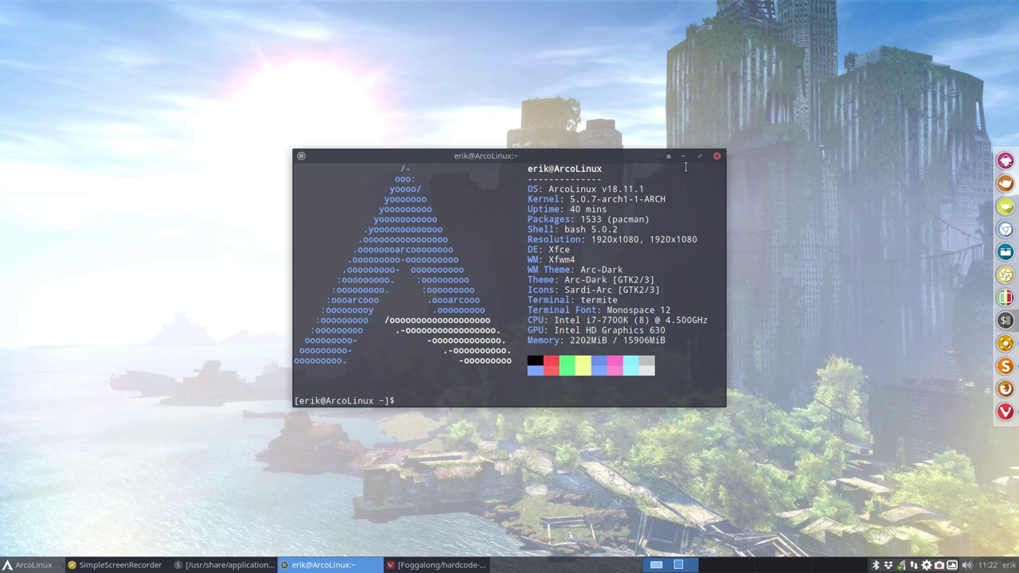
left_click(717, 155)
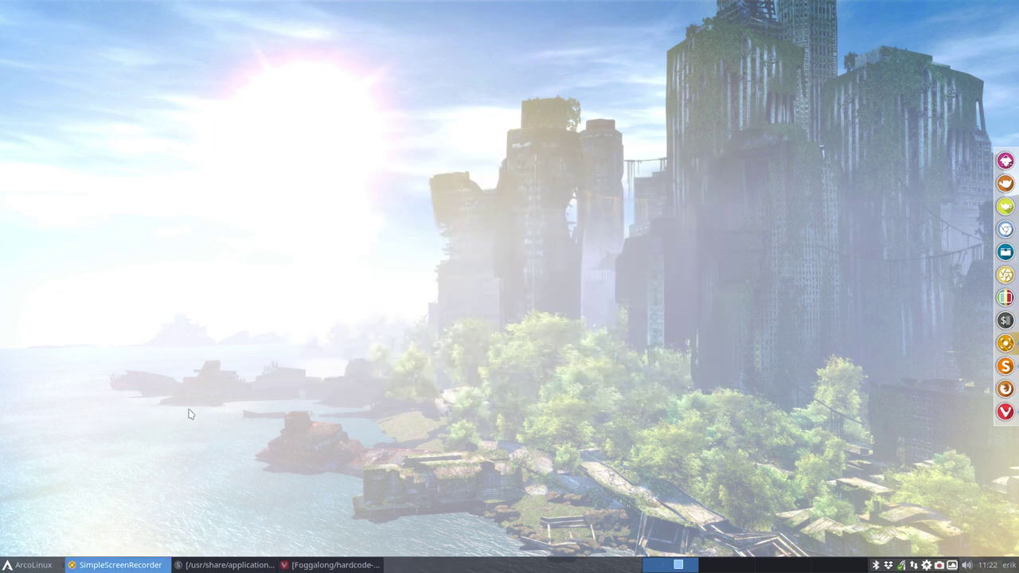
left_click(36, 567)
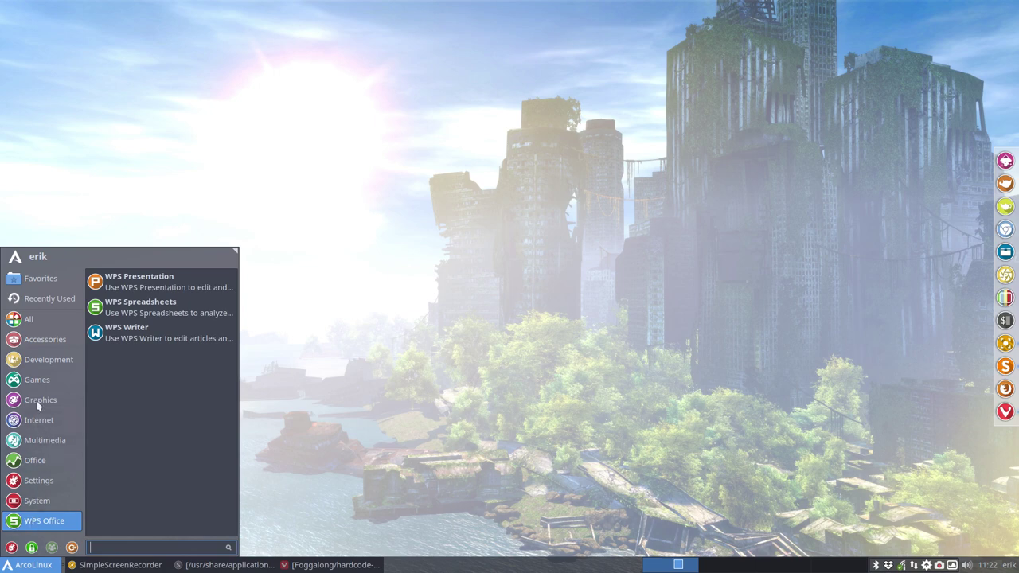
- In MenuLibre, set the WPS Office category to Hide from menus and save
left_click(11, 566)
right_click(9, 567)
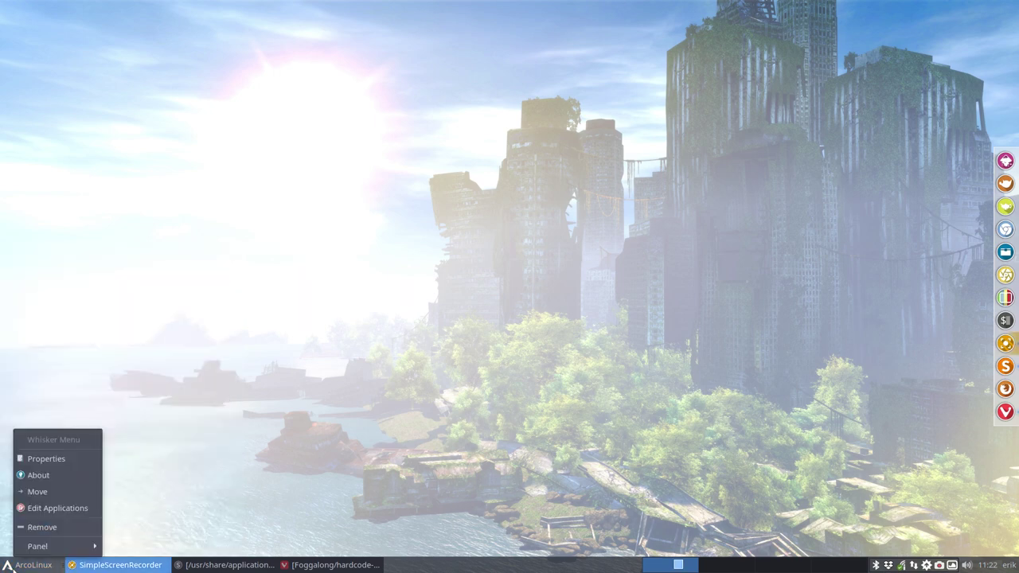
left_click(55, 509)
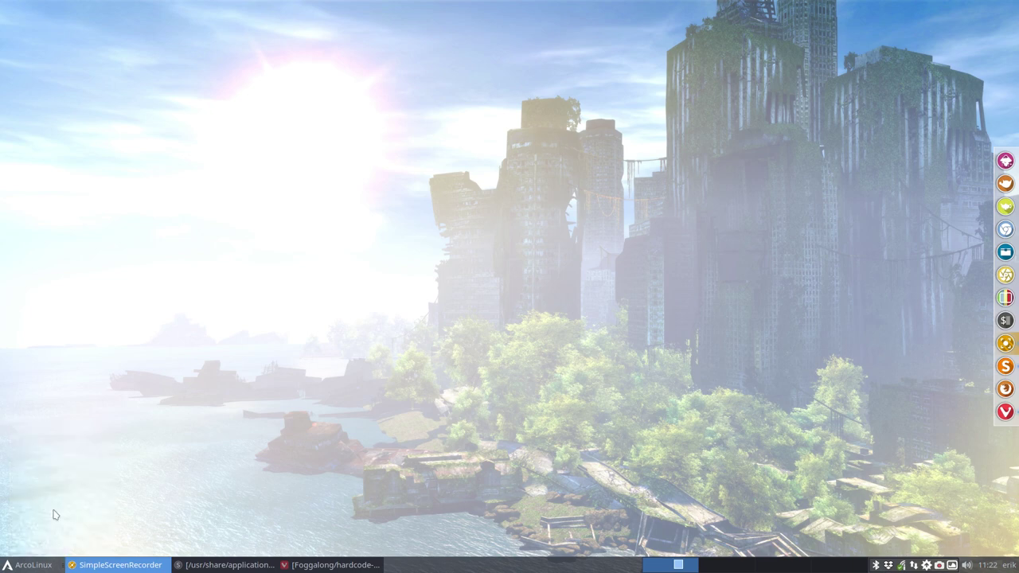
scroll(354, 381, "down", 5)
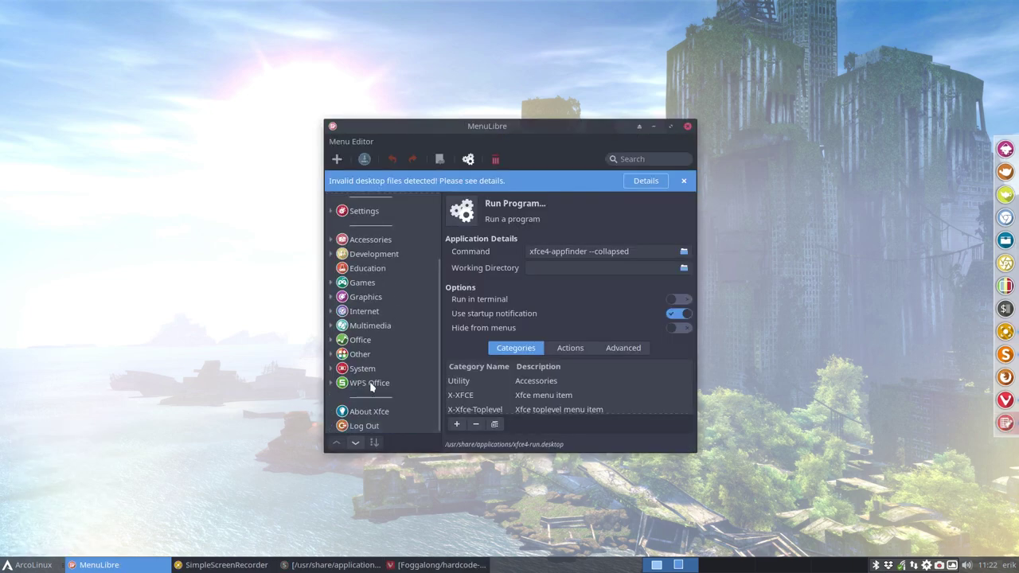
left_click(356, 383)
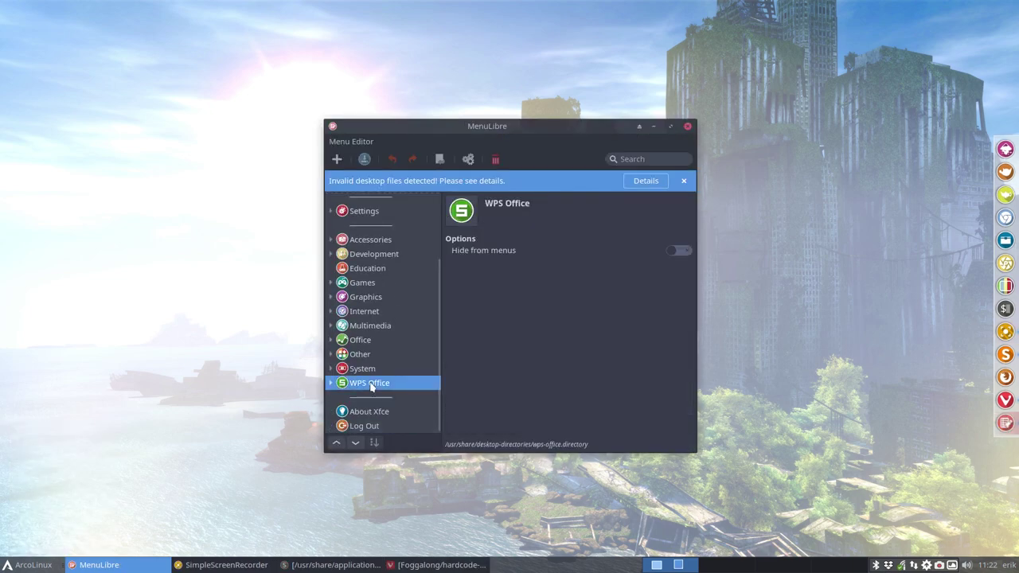
left_click(678, 252)
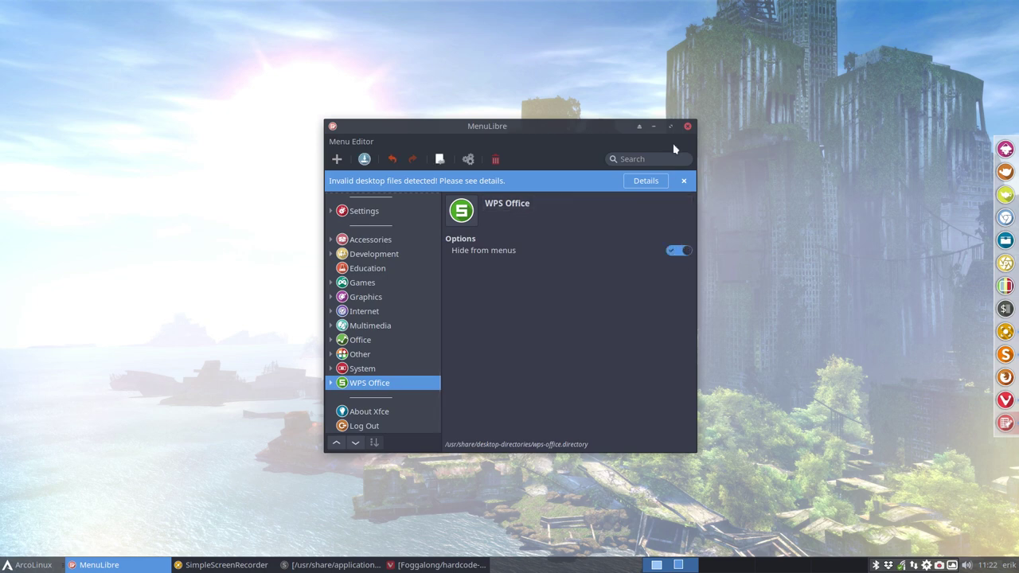
left_click(688, 126)
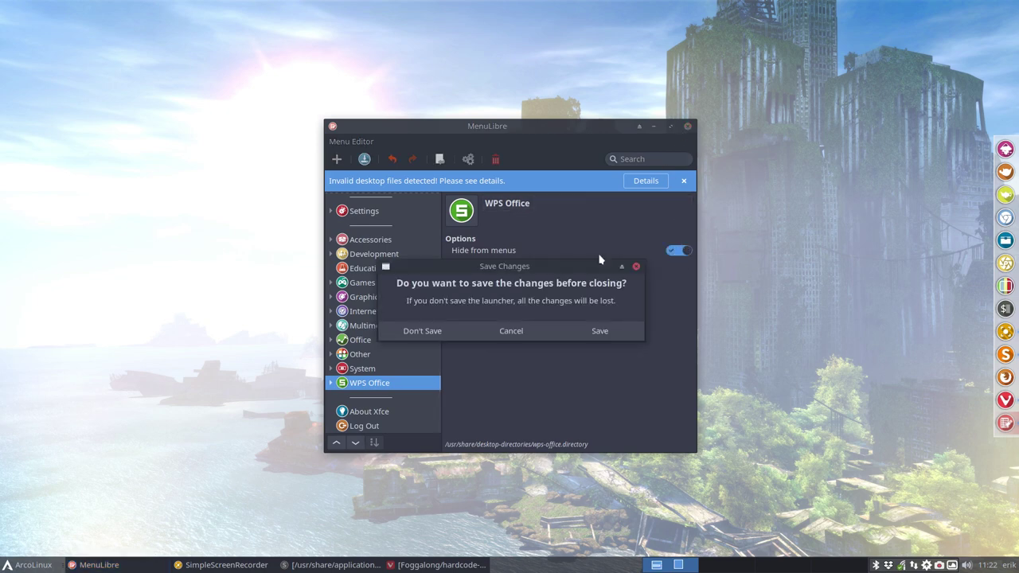
left_click(607, 329)
- Confirm the WPS launchers now appear under the Office category, then close the menu
left_click(28, 565)
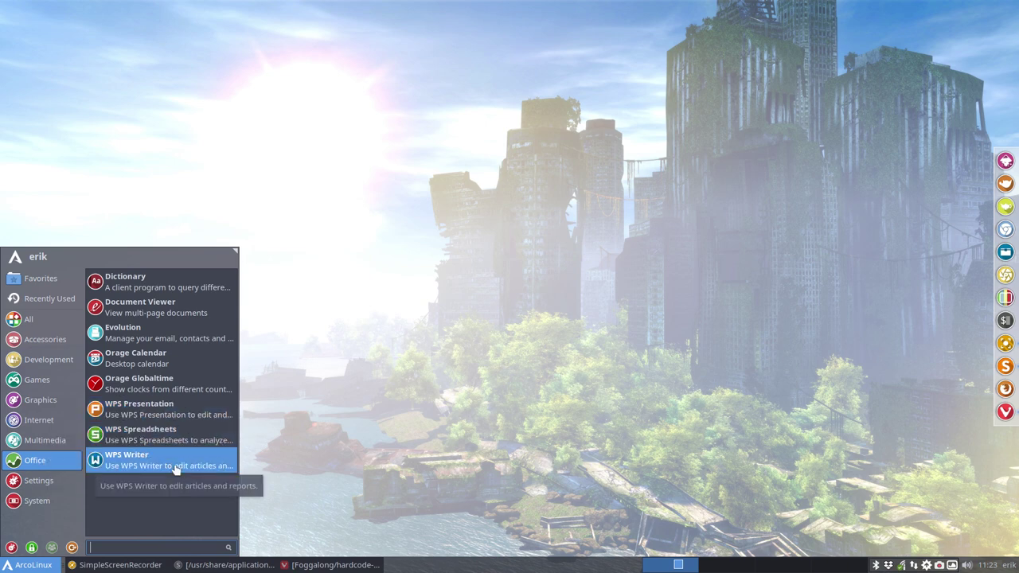
left_click(352, 459)
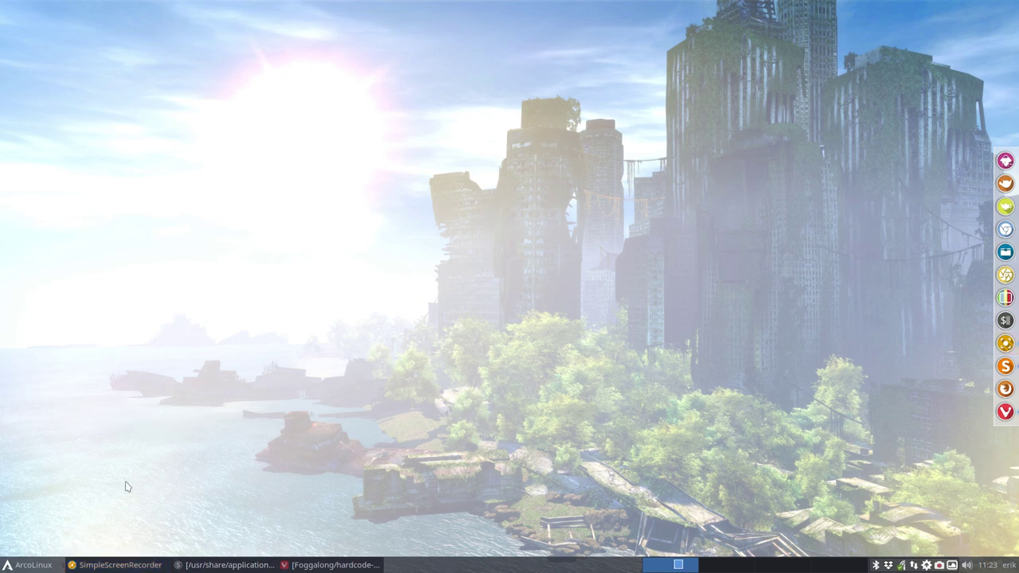
- Open Thunar with hidden files off, go to /usr/share/applications, and maximize it
key("super+shift+Return")
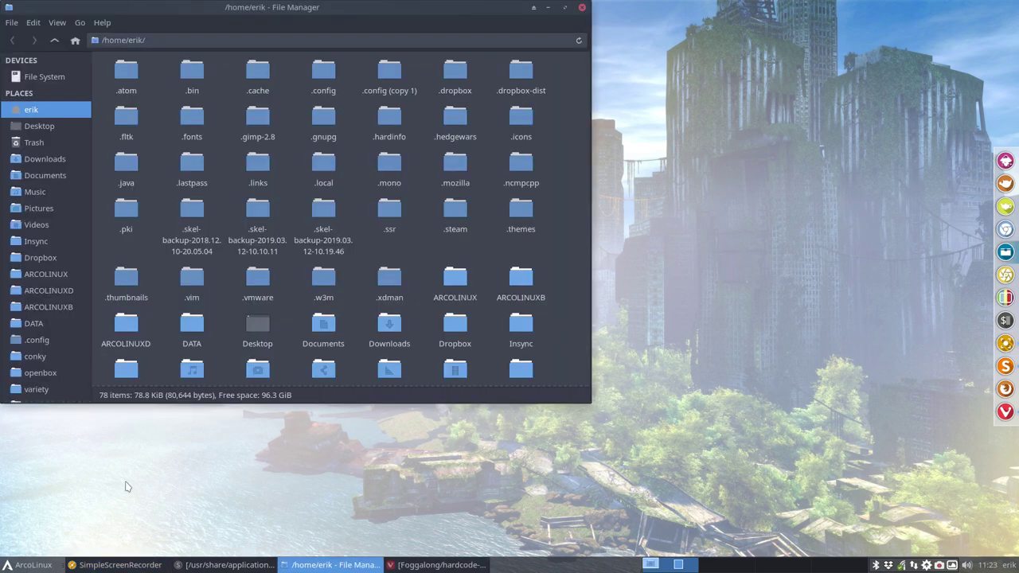
key("ctrl+h")
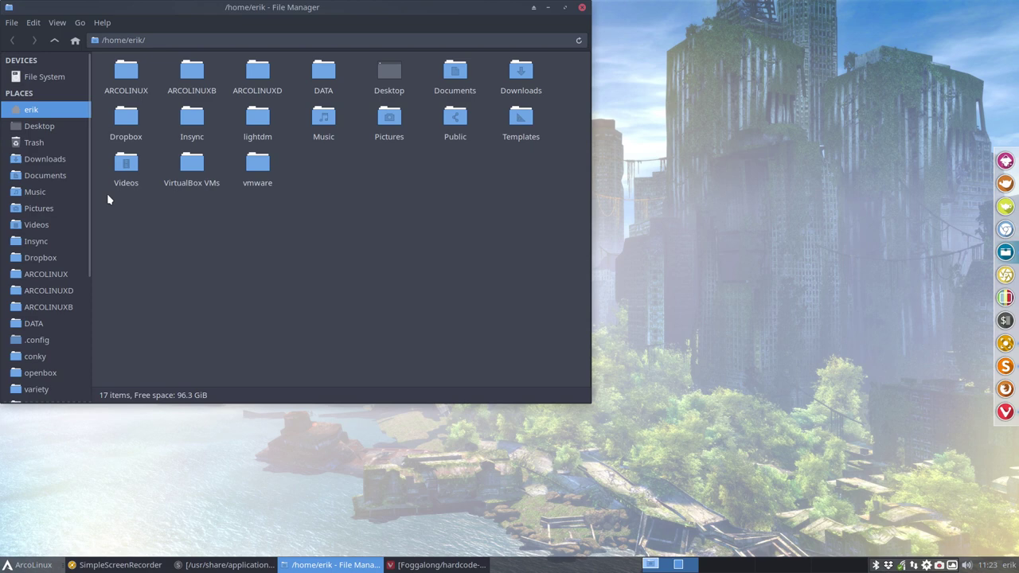
scroll(34, 332, "down", 1)
scroll(44, 378, "down", 3)
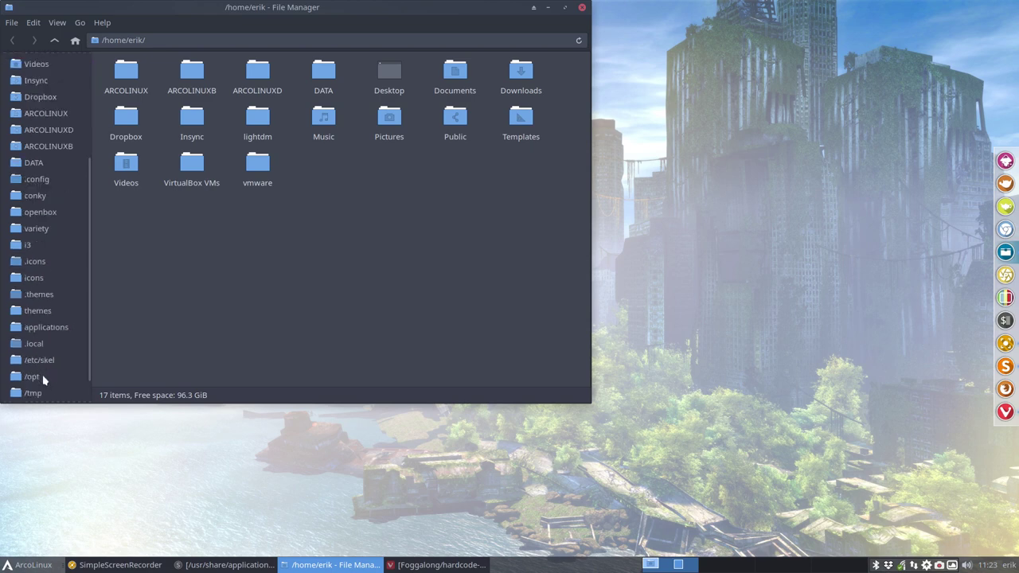
left_click(50, 333)
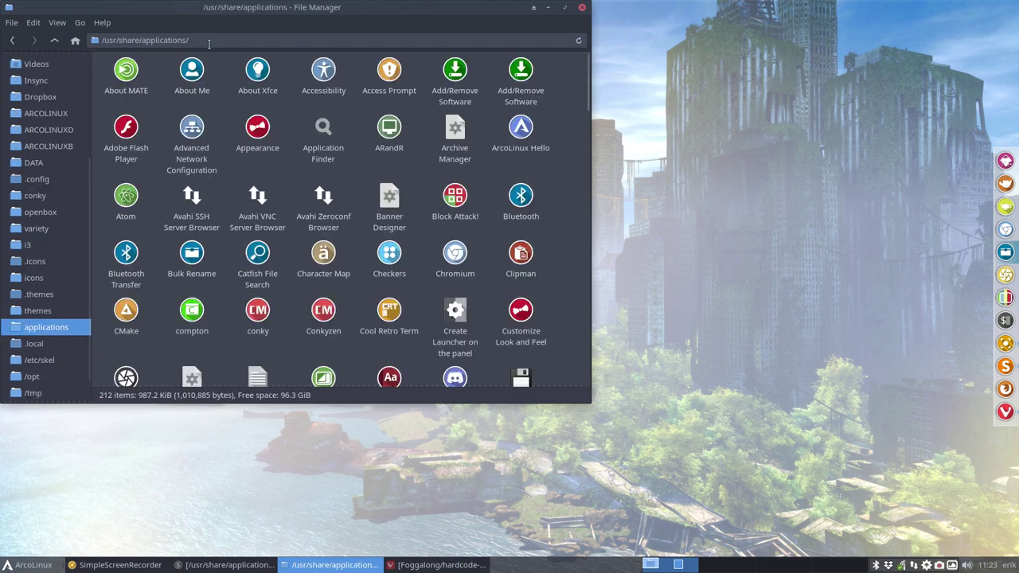
left_click_drag(335, 10, 514, 37)
double_click(513, 37)
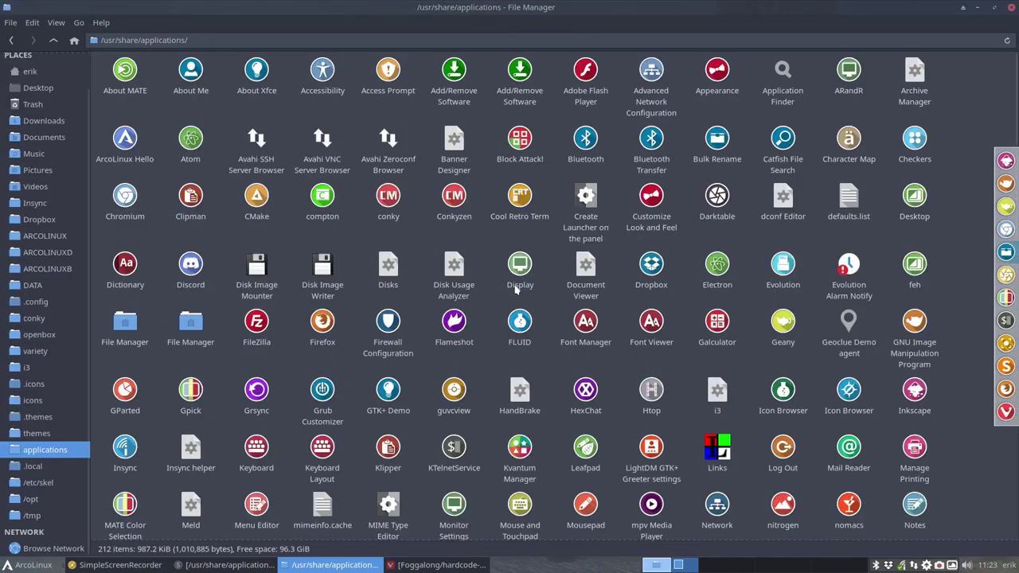
- Locate the WPS launcher files and bring up the WPS Presentation launcher's context menu
scroll(516, 291, "down", 5)
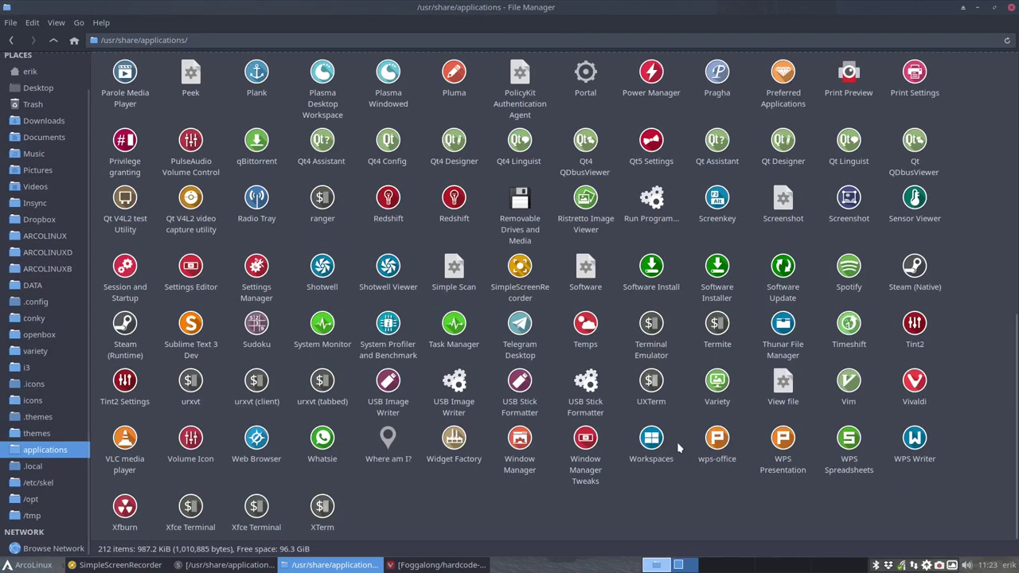
left_click(716, 446)
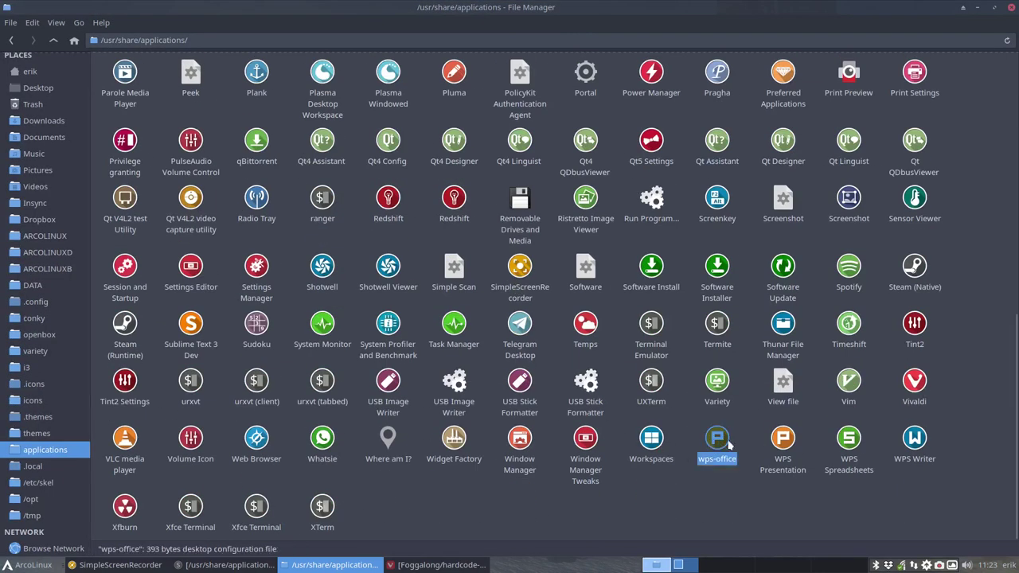
left_click(783, 440)
left_click(844, 442)
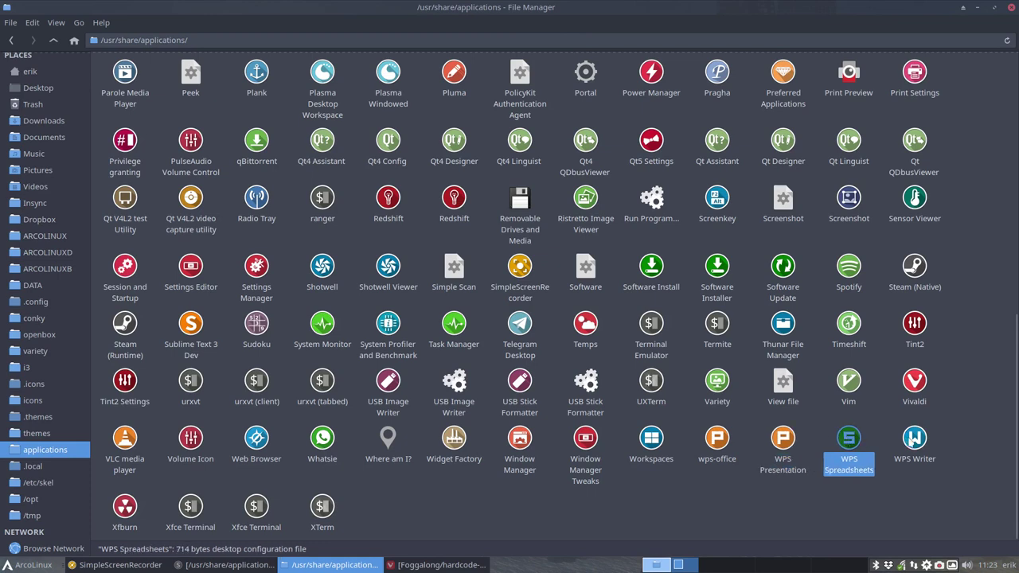
left_click(914, 440)
left_click_drag(755, 435, 902, 523)
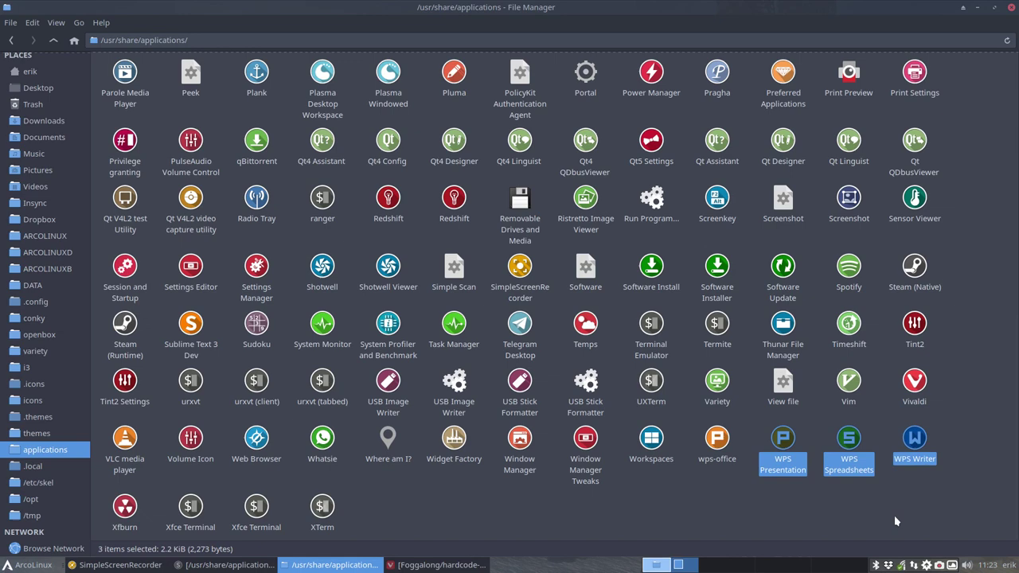
left_click(797, 503)
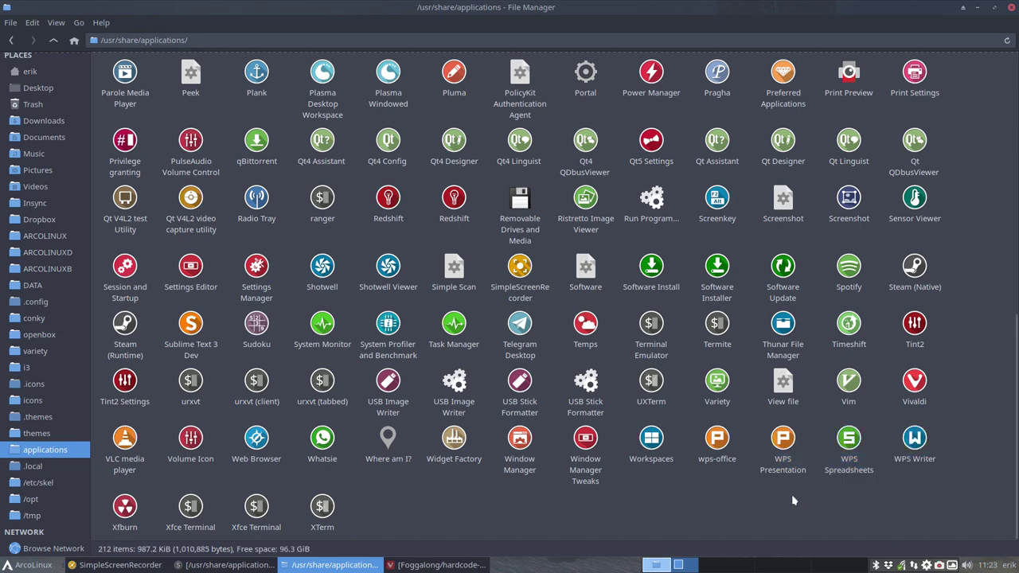
right_click(792, 450)
mouse_move(819, 182)
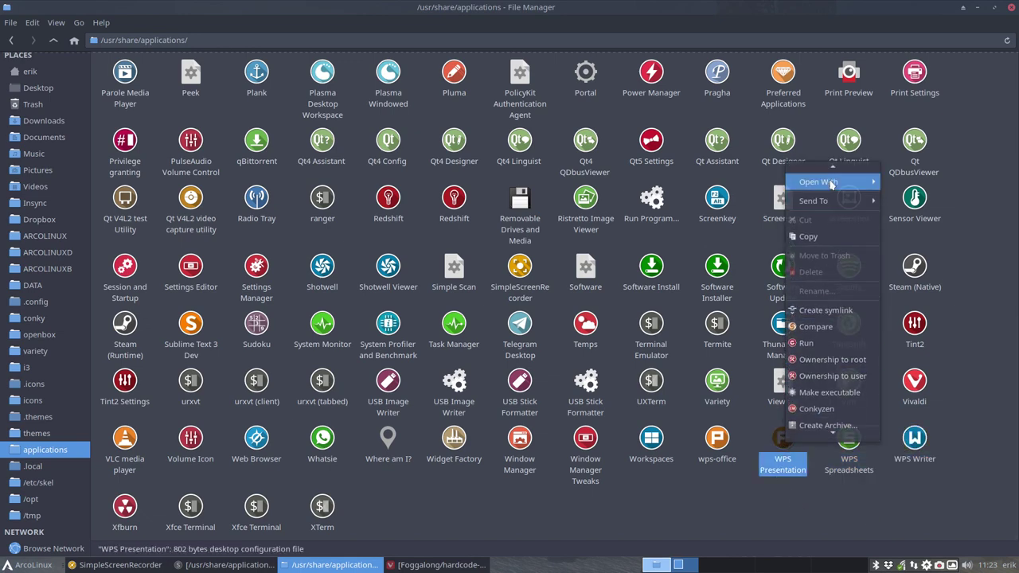
- In Sublime Text, set the Icon to /usr/share/icons/hicolor/48x48/apps/wps-office-wppmain.png
left_click(725, 182)
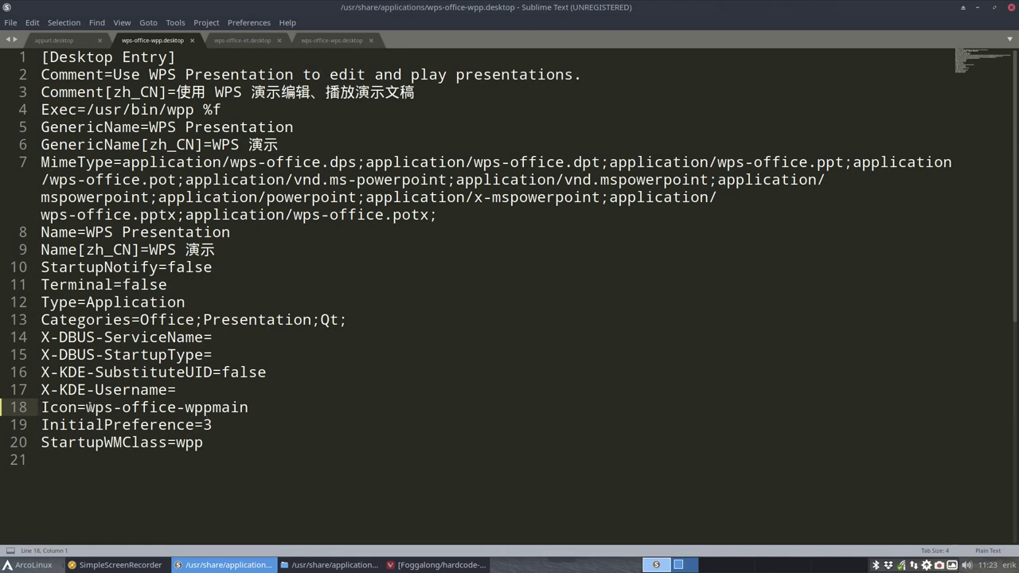
left_click_drag(86, 407, 249, 407)
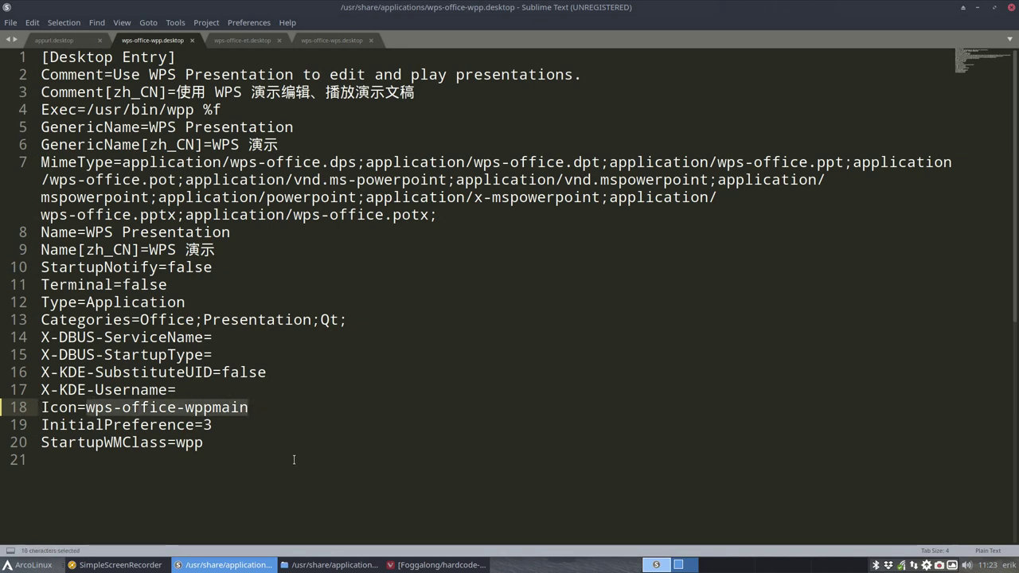
type(".png/usr/share/icons/hicolor/48x48/apps/")
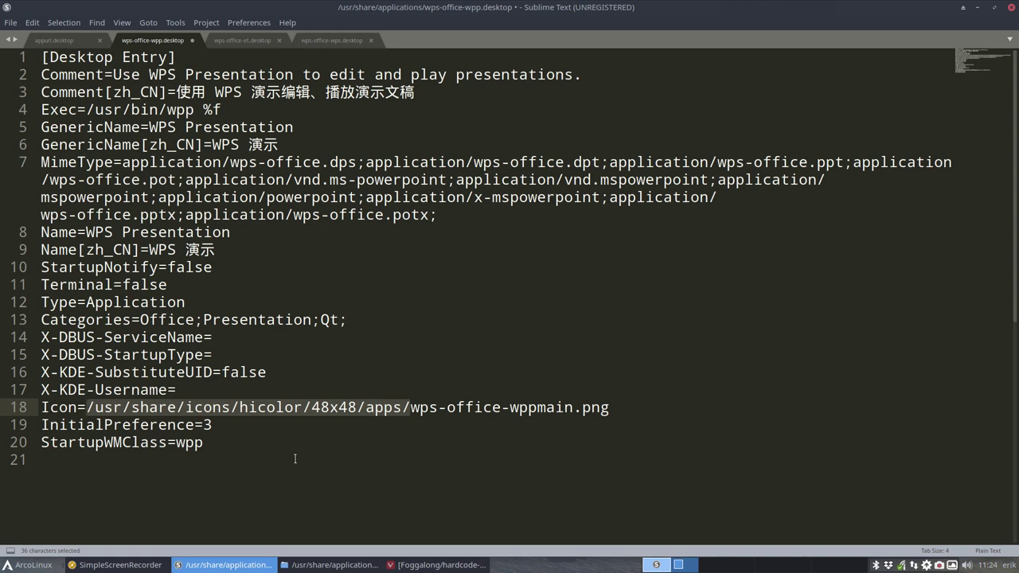
- Open hardcode-fixer issue #359 about wps-office-wps.desktop from the repository's Issues list
left_click(424, 567)
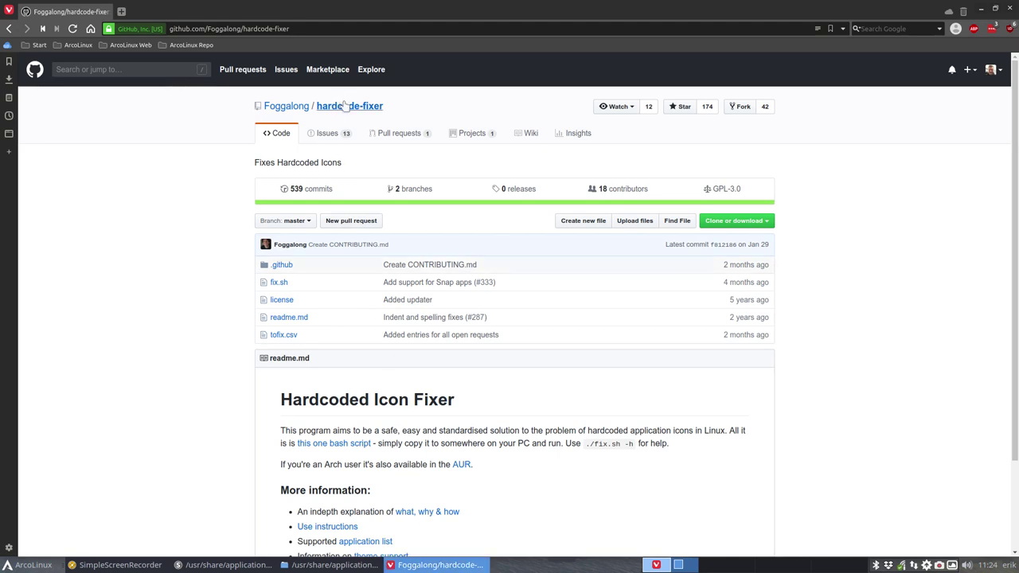
left_click(330, 135)
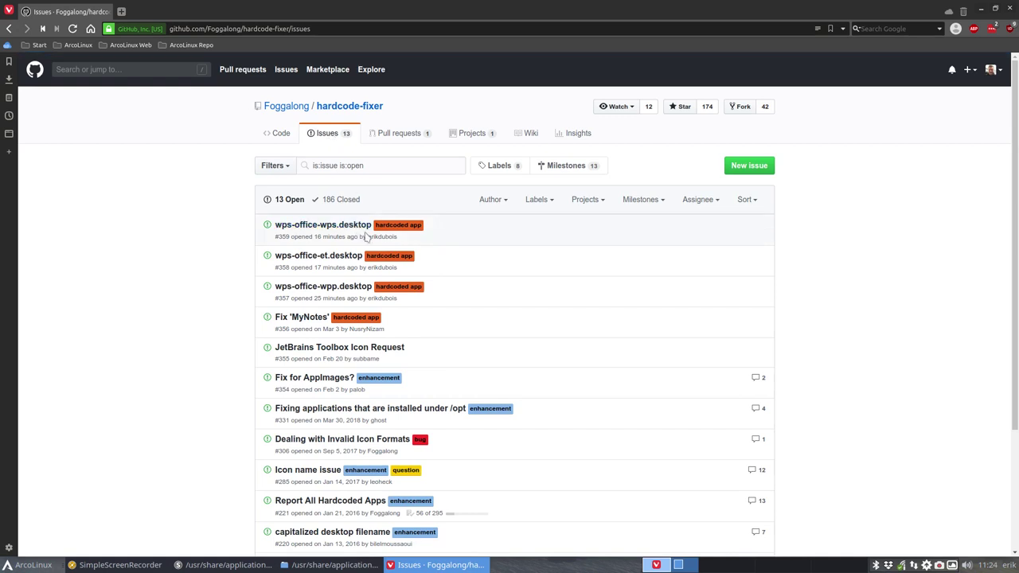
mouse_move(322, 224)
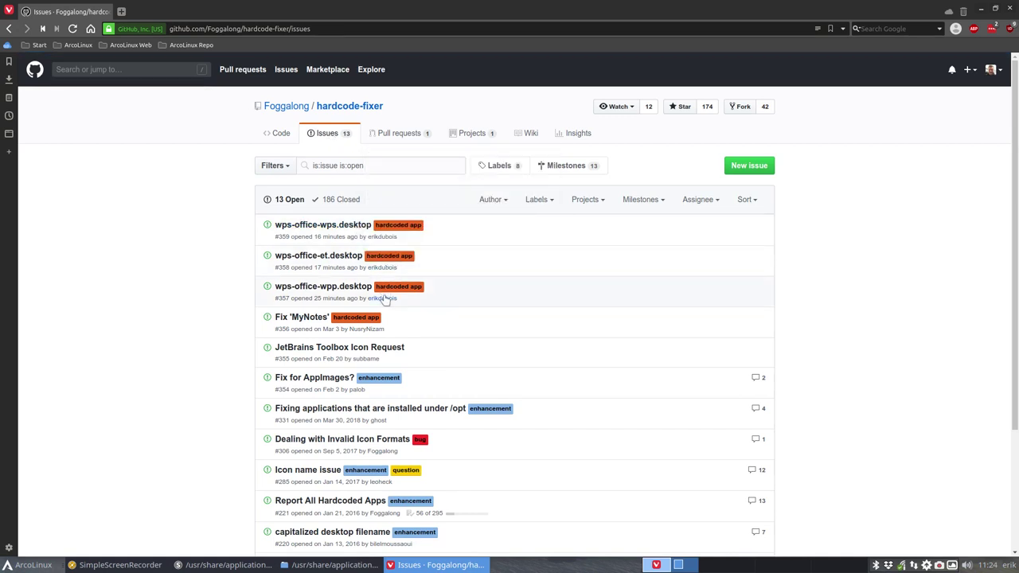
left_click(317, 227)
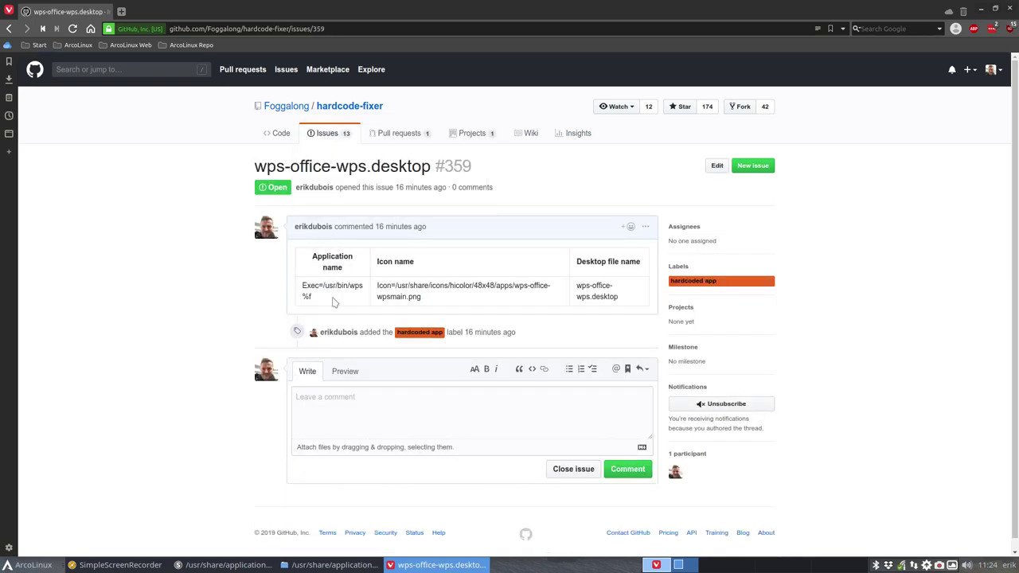
- Open Xfce Settings Manager from the application menu and scroll to its System tools
left_click(23, 565)
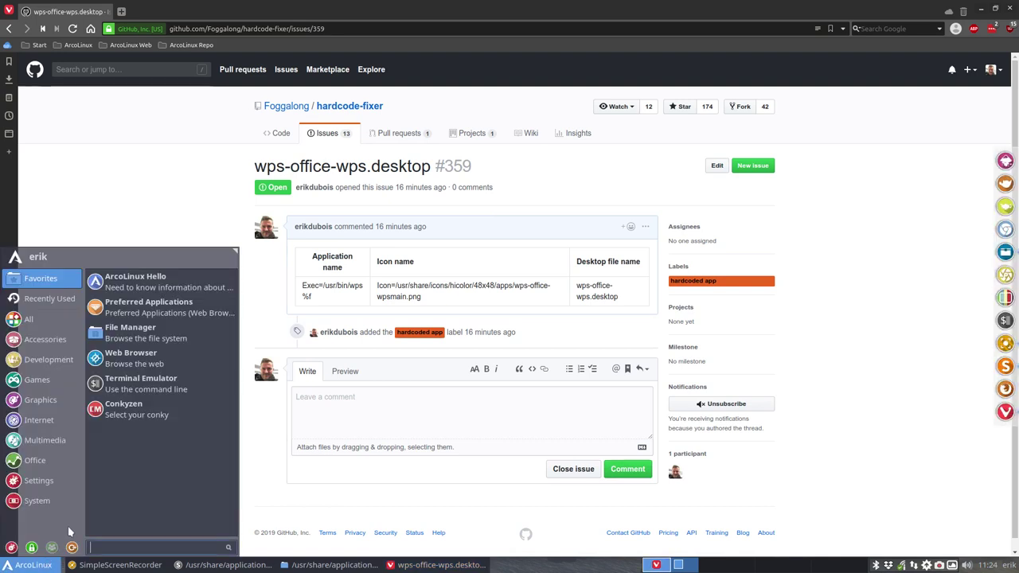
left_click(11, 549)
scroll(452, 389, "down", 3)
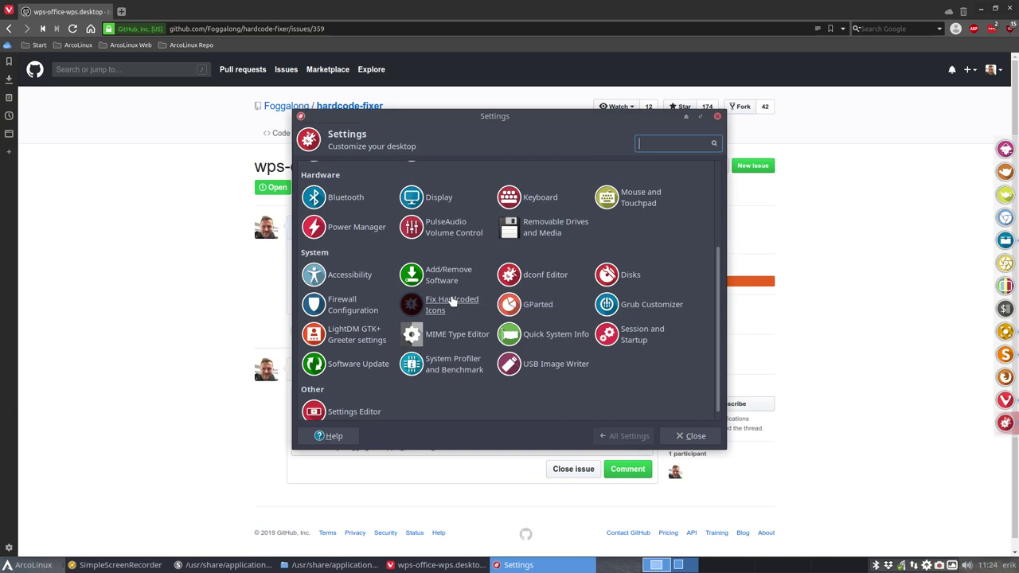
- In a terminal, enter sudo hardcode-fixer using Tab completion, then close the terminal
key("ctrl+alt+Return")
type("sudo f")
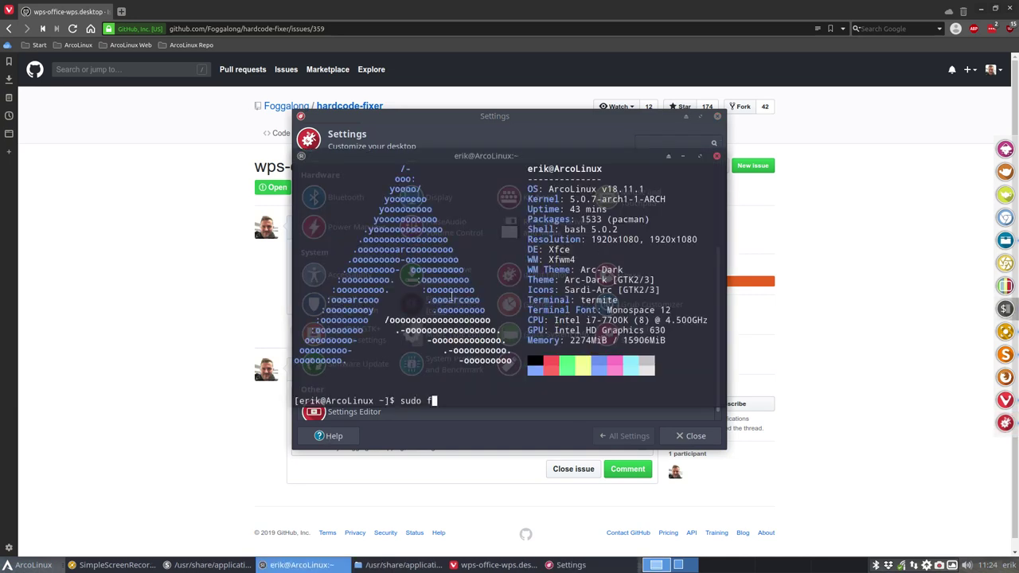
key("BackSpace")
type("har")
type("d")
key("Tab")
key("Tab")
key("Tab")
type("co")
key("Tab")
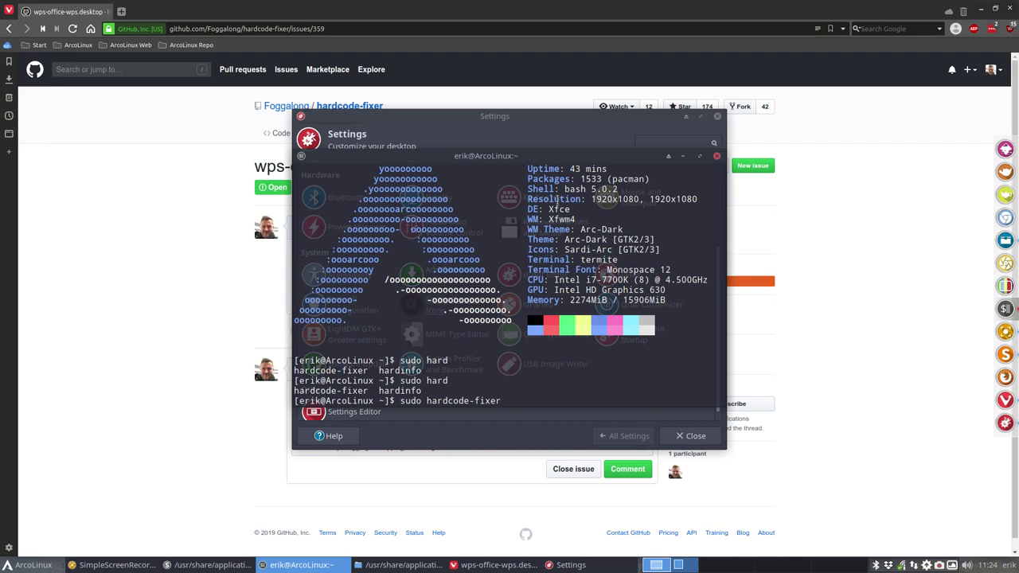
left_click(716, 156)
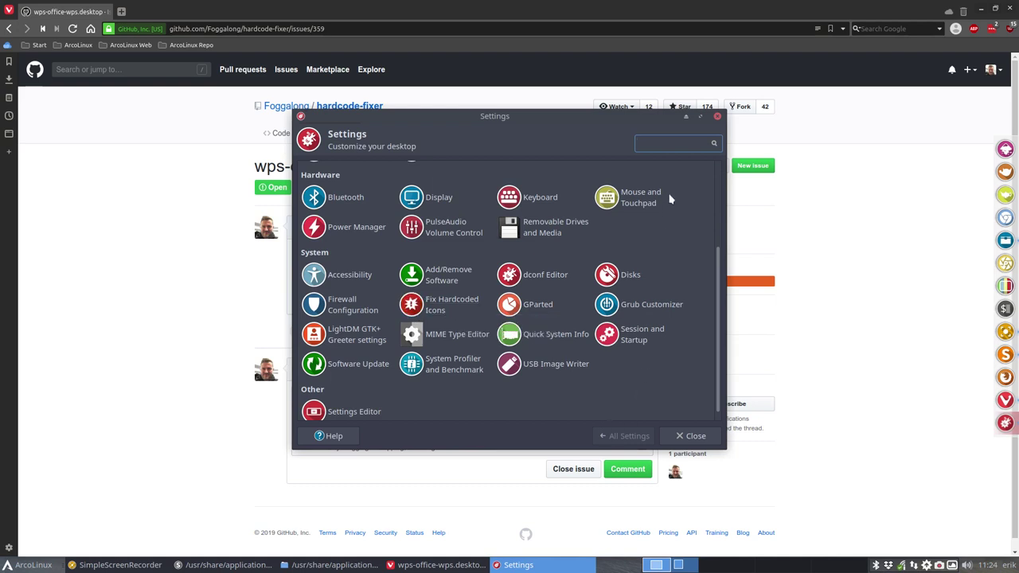
- Close Settings Manager, review the hardcode-fixer issue list, bring Sublime Text forward, reopen the menu
left_click(718, 116)
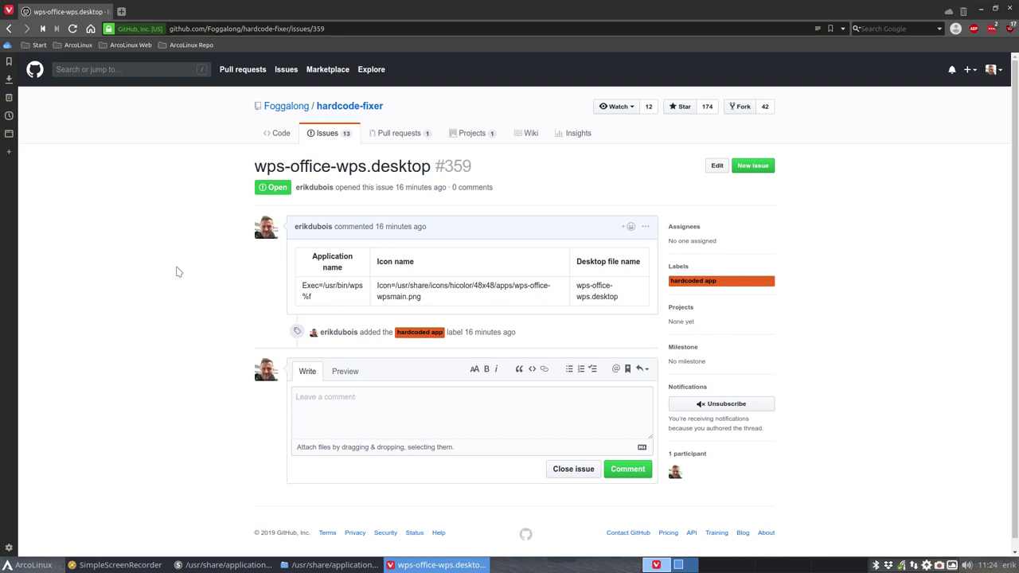
left_click(328, 134)
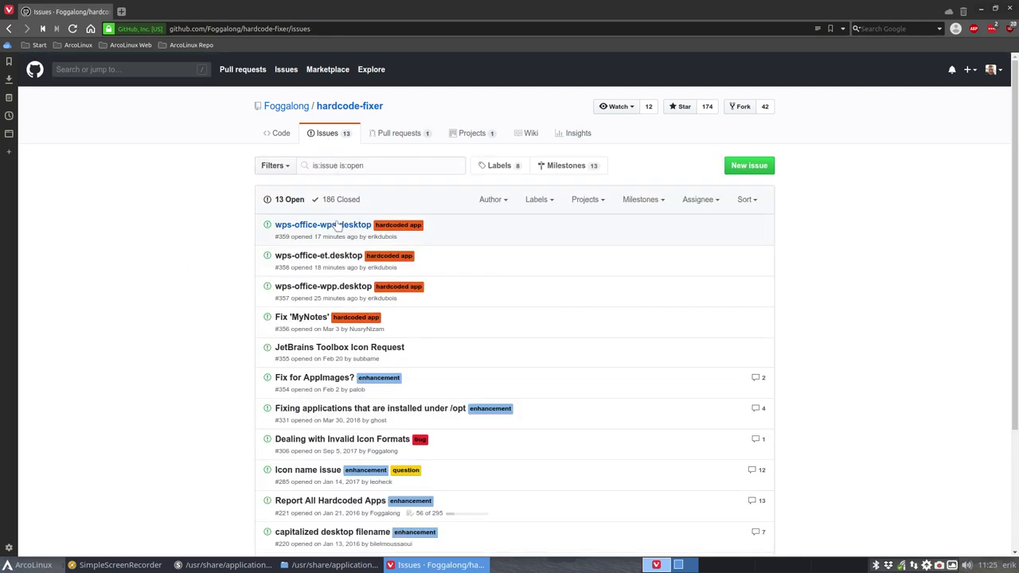
left_click(224, 564)
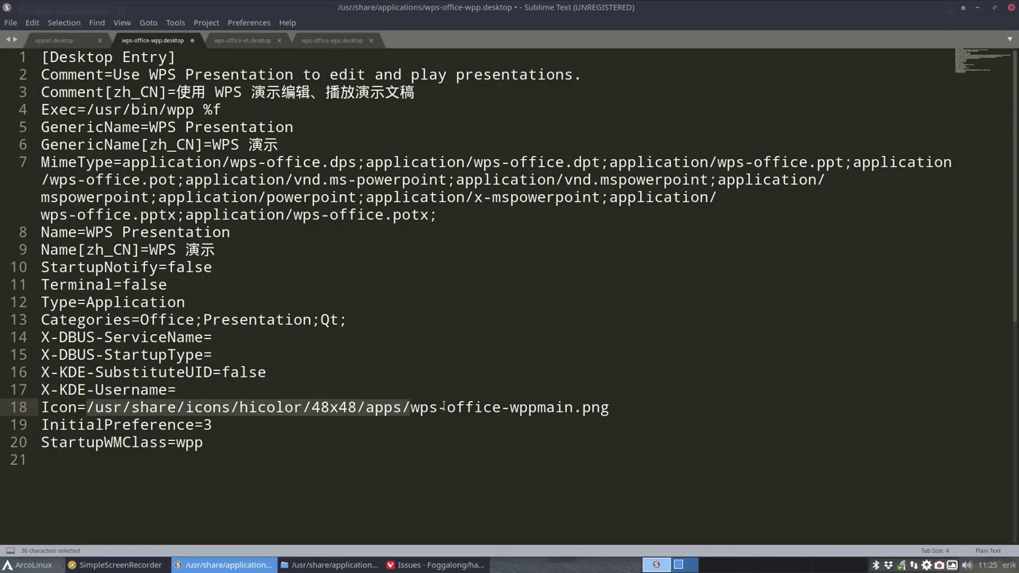
left_click(32, 565)
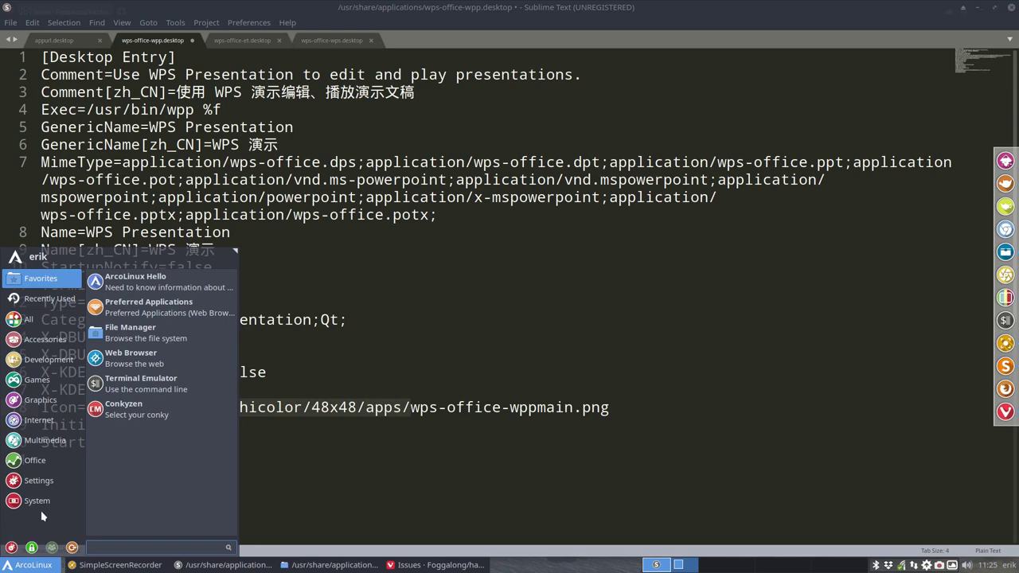
left_click(13, 548)
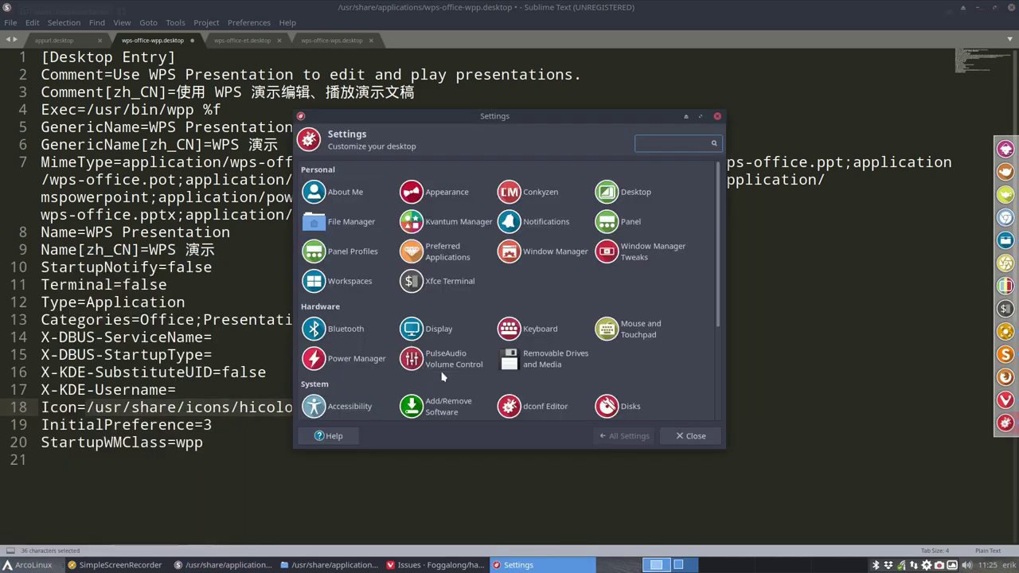
scroll(444, 378, "down", 3)
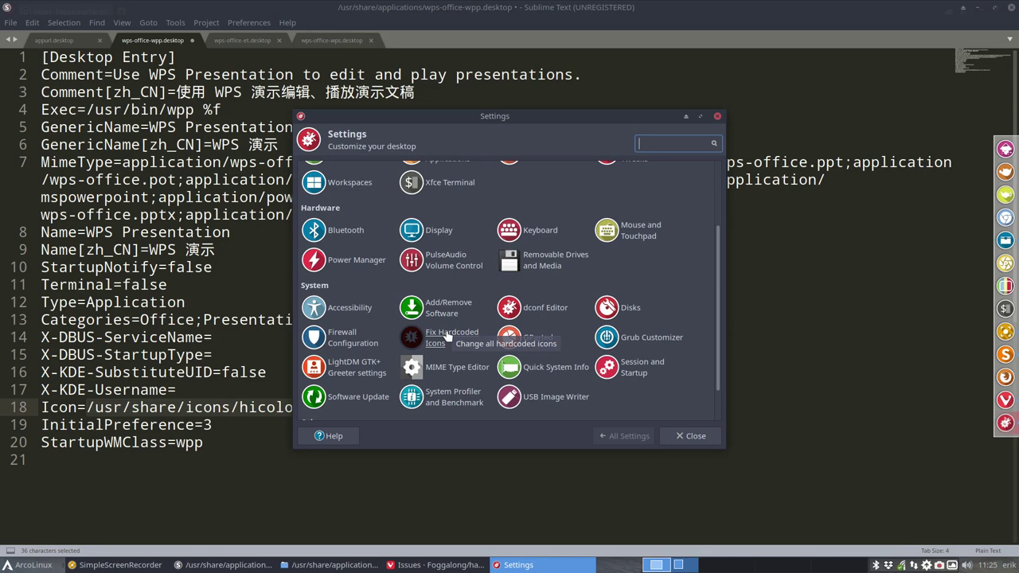
left_click(693, 437)
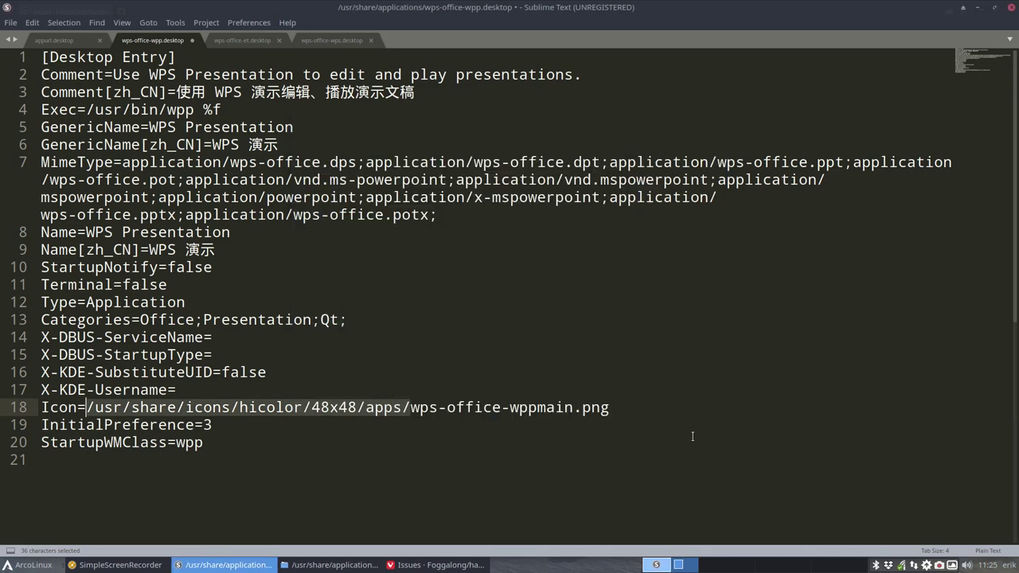
left_click(32, 564)
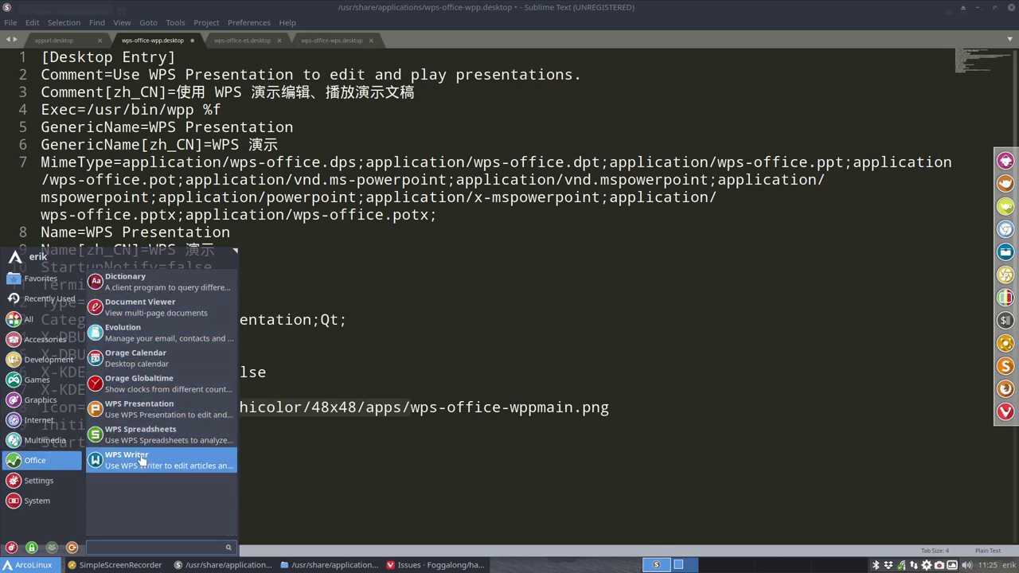
left_click(139, 434)
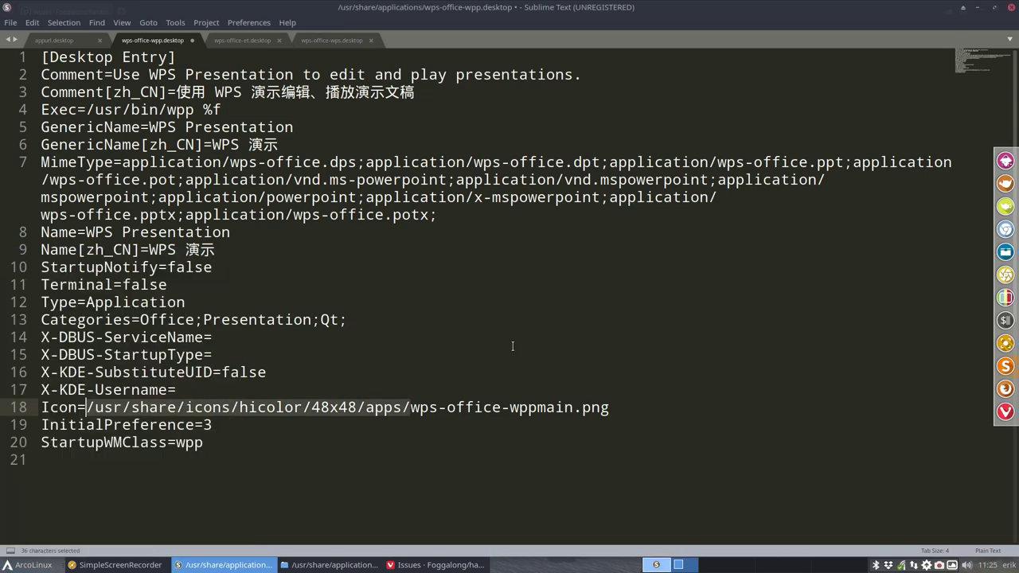
- Open issue #359, select its Exec=/usr/bin/wps %f cell, and return to the editor
left_click(977, 7)
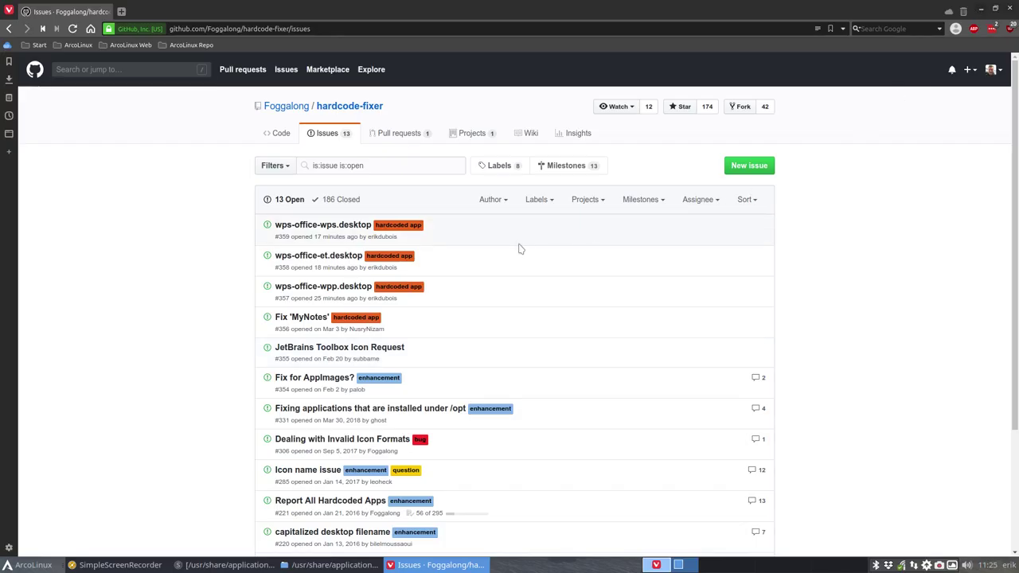
mouse_move(323, 225)
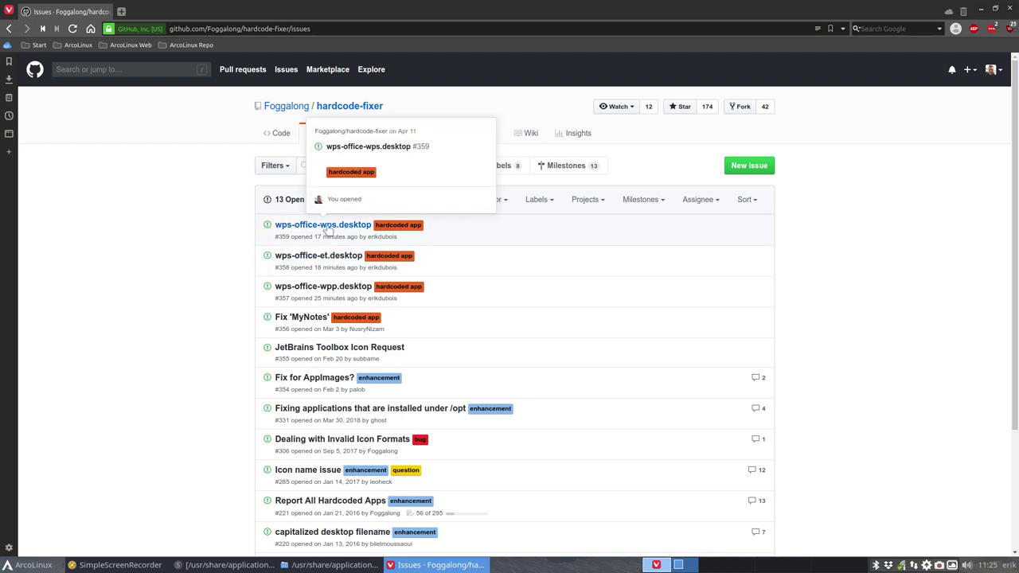
left_click(327, 226)
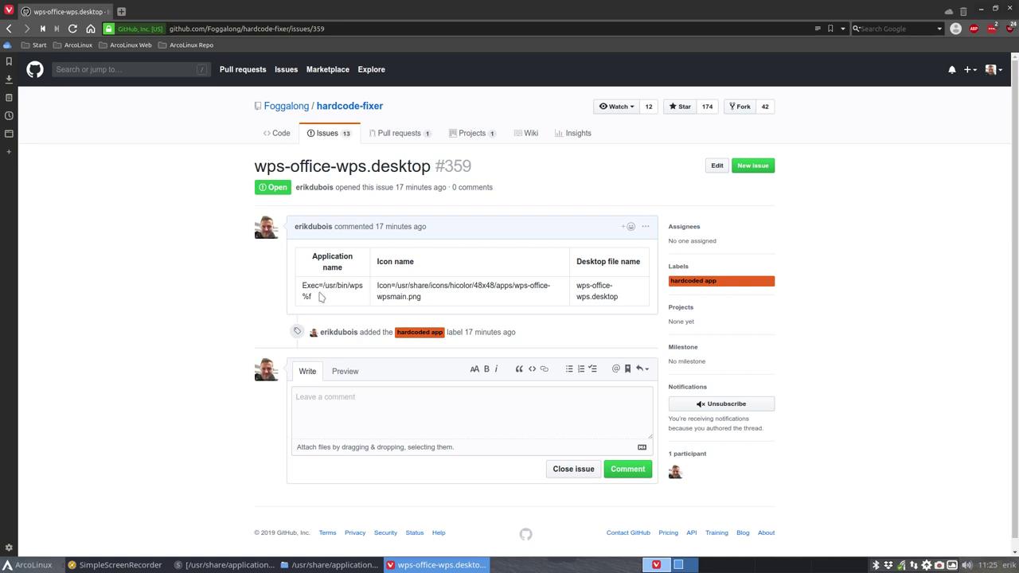
triple_click(306, 291)
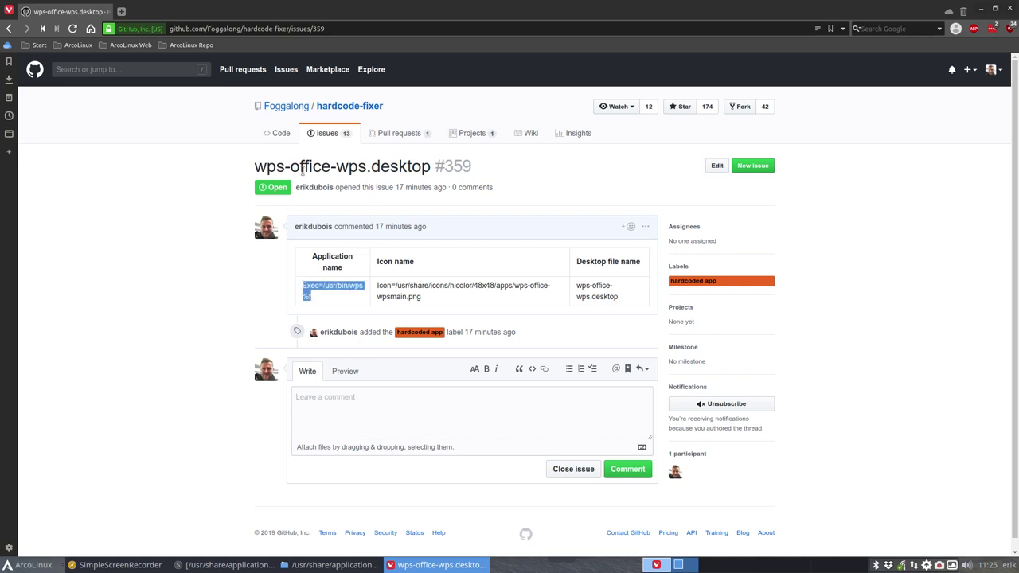
left_click(225, 565)
- In wps-office-et.desktop, inspect lines 4 and 18 and undo back to the full wps-office-etmain.png path
left_click(330, 41)
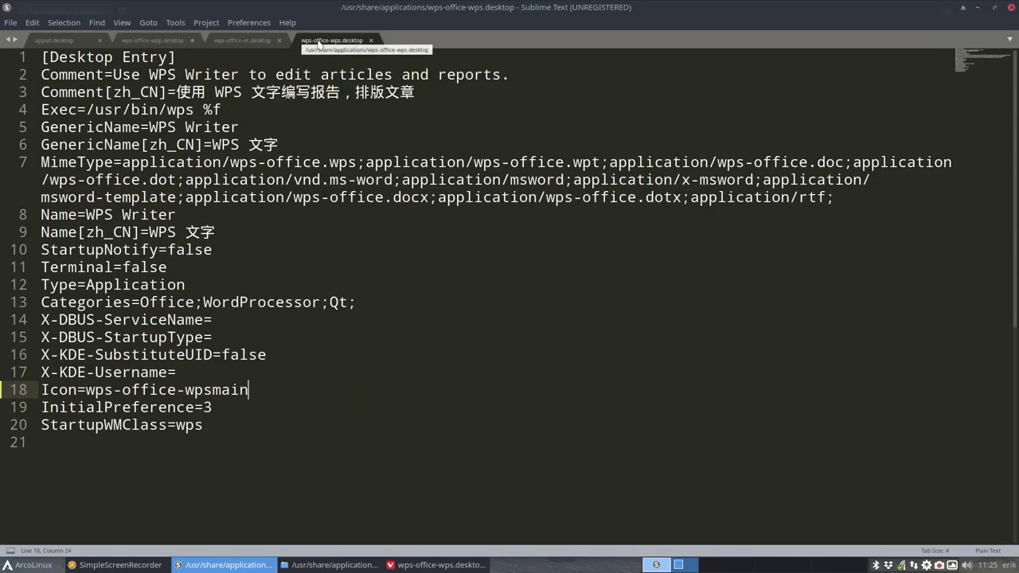
left_click(239, 41)
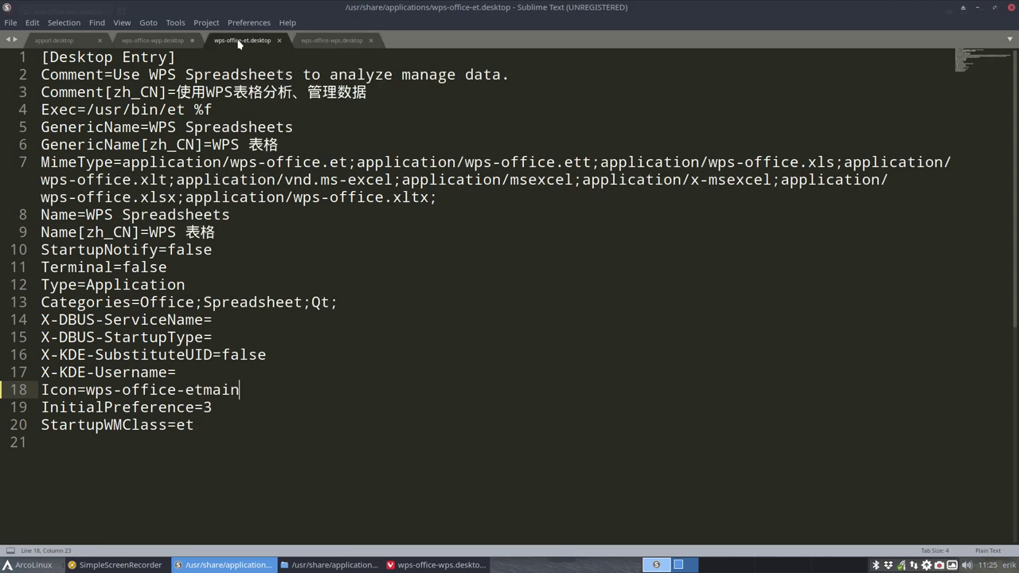
left_click_drag(220, 105, 37, 109)
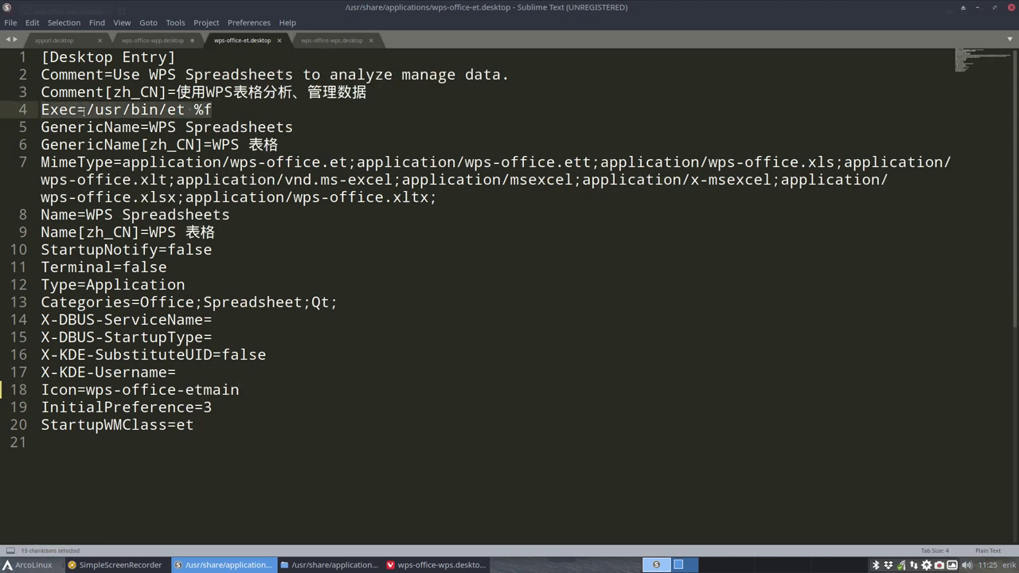
left_click(85, 111)
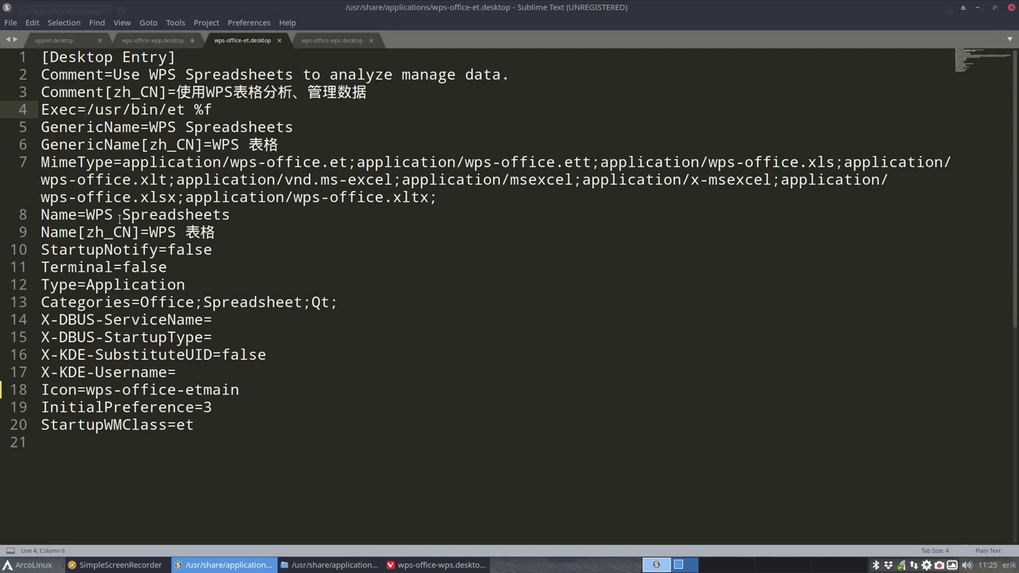
left_click_drag(253, 398, 35, 388)
left_click(314, 385)
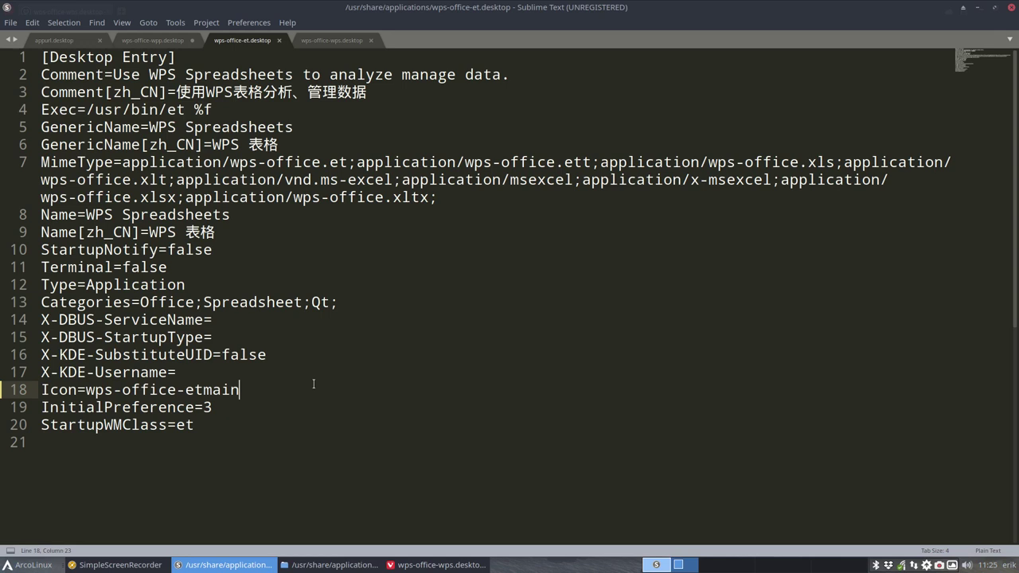
key("ctrl+z")
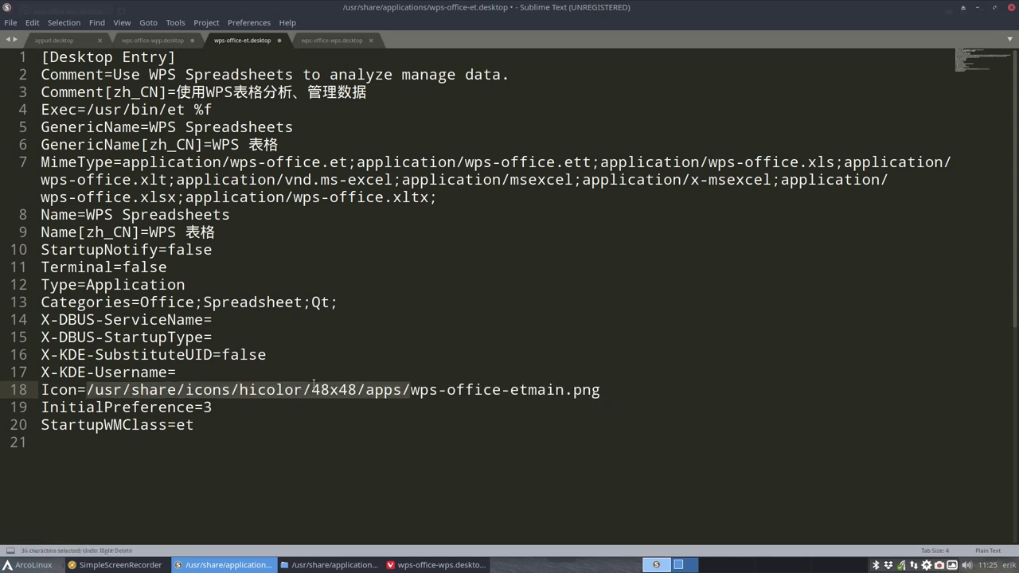
left_click(413, 565)
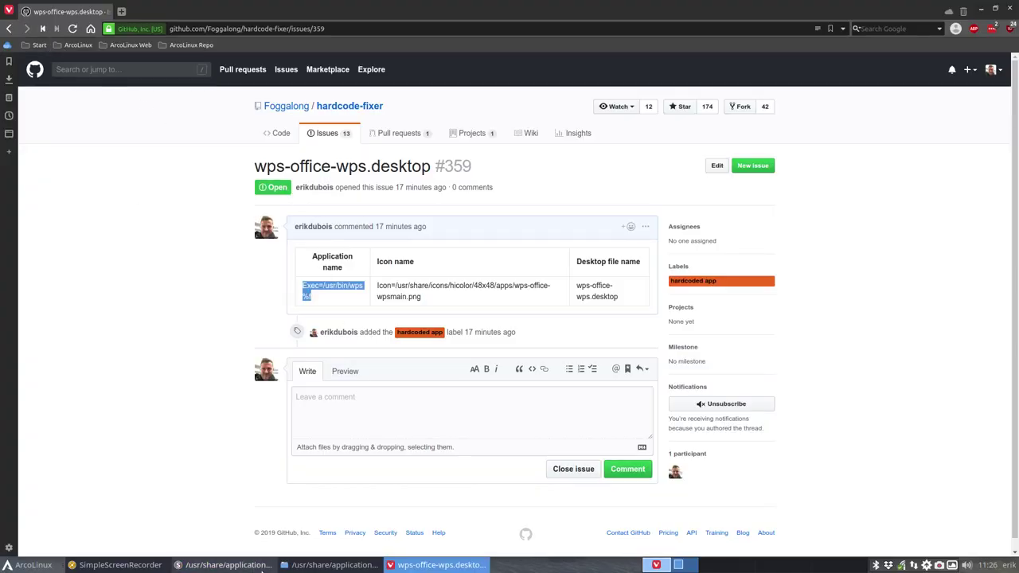
left_click(223, 566)
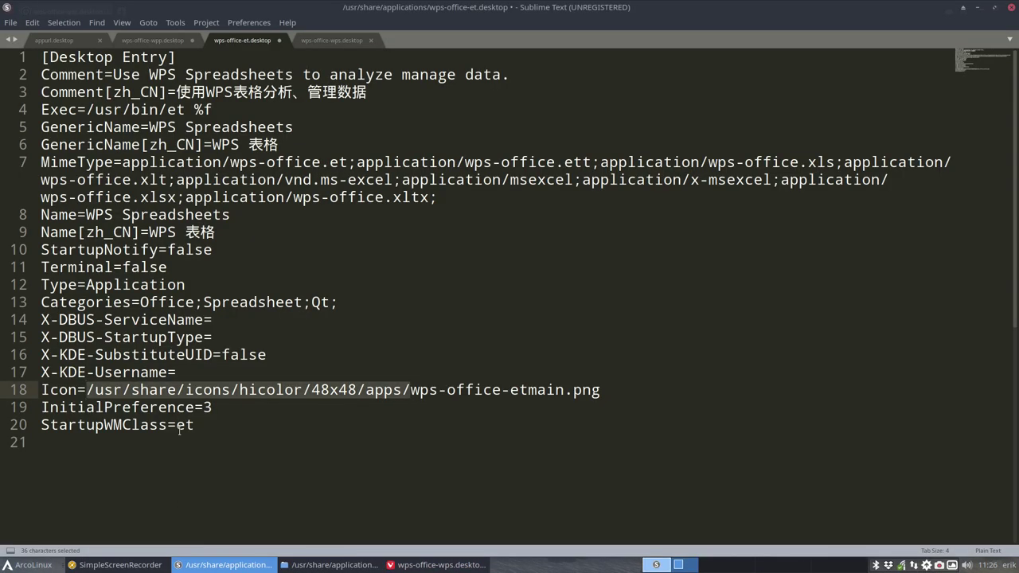
- Strip the path and .png from the Spreadsheets launcher's Icon line and save it with the password
key("BackSpace")
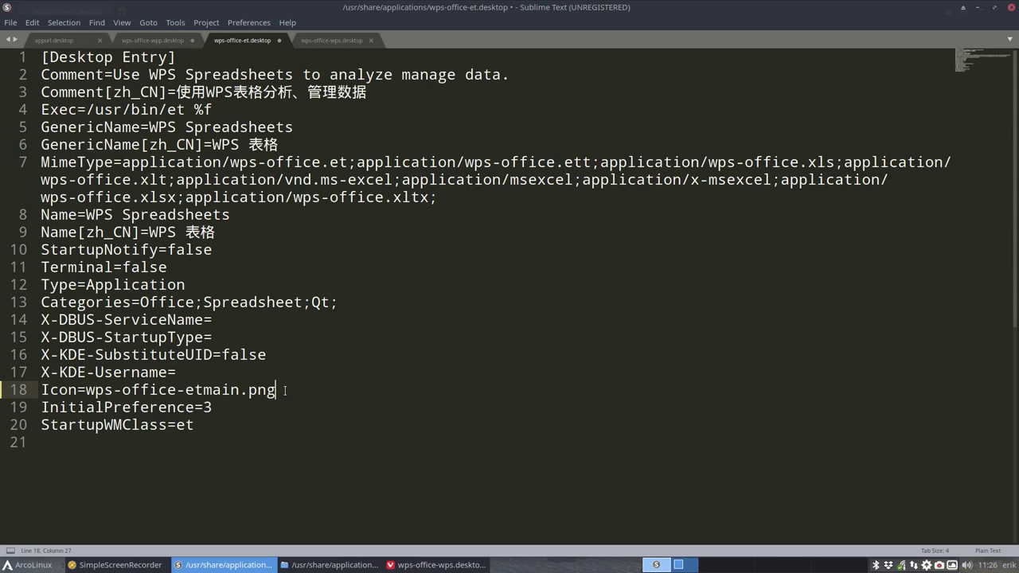
key("BackSpace")
key("BackSpace")
key("BackSpace")
key("BackSpace")
key("ctrl+s")
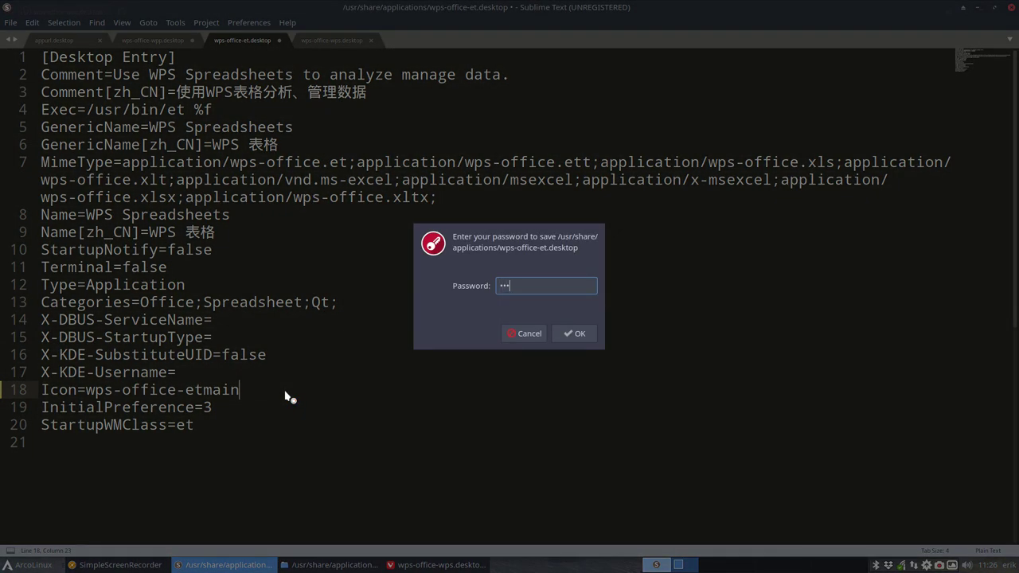
key("Return")
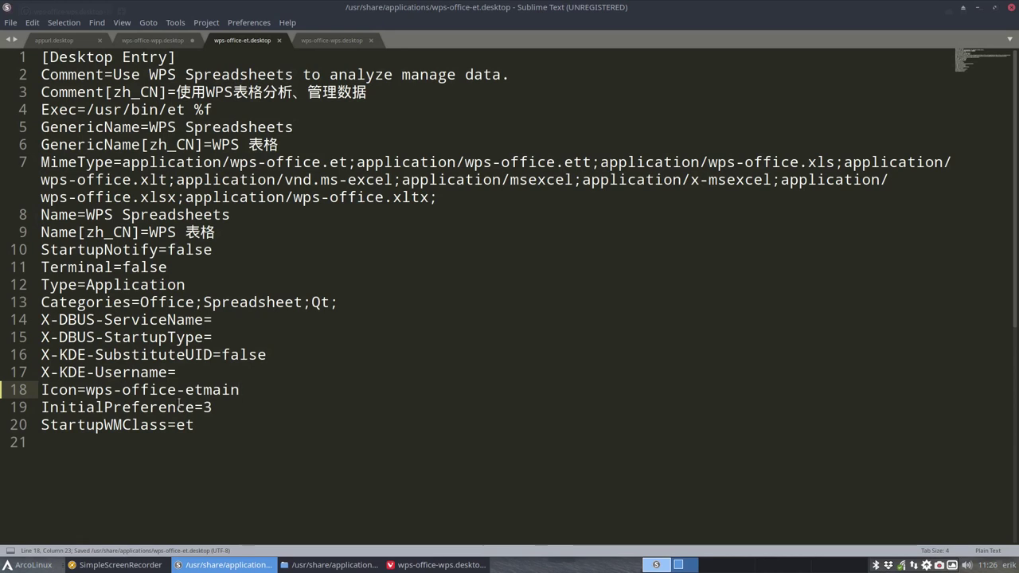
- Change the Presentation launcher's icon line to Icon=wps-office-wppmain and save it
left_click(337, 42)
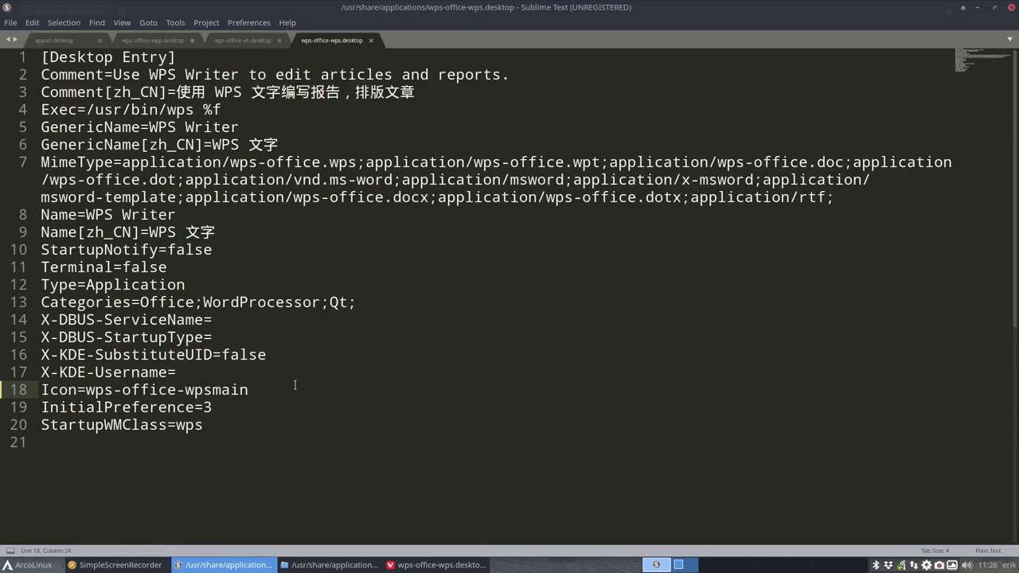
left_click_drag(295, 385, 86, 390)
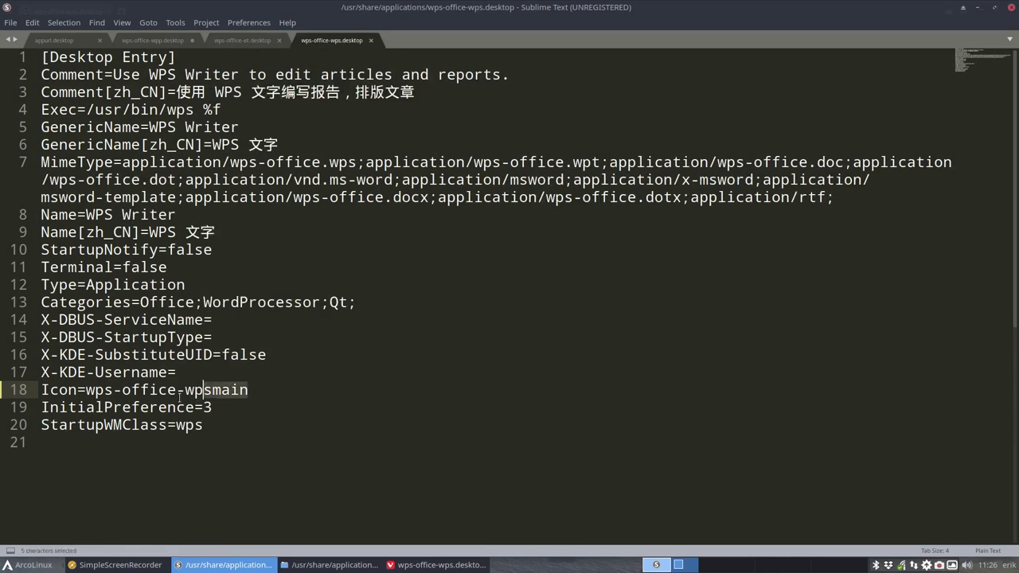
left_click(165, 44)
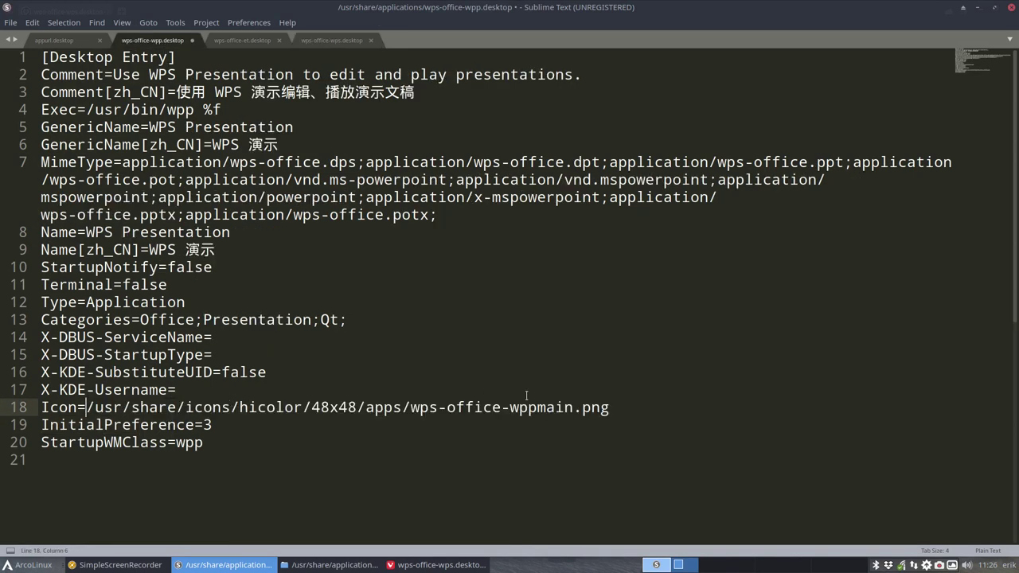
key("ctrl+Delete")
key("ctrl+Delete")
key("ctrl+Delete")
key("Delete")
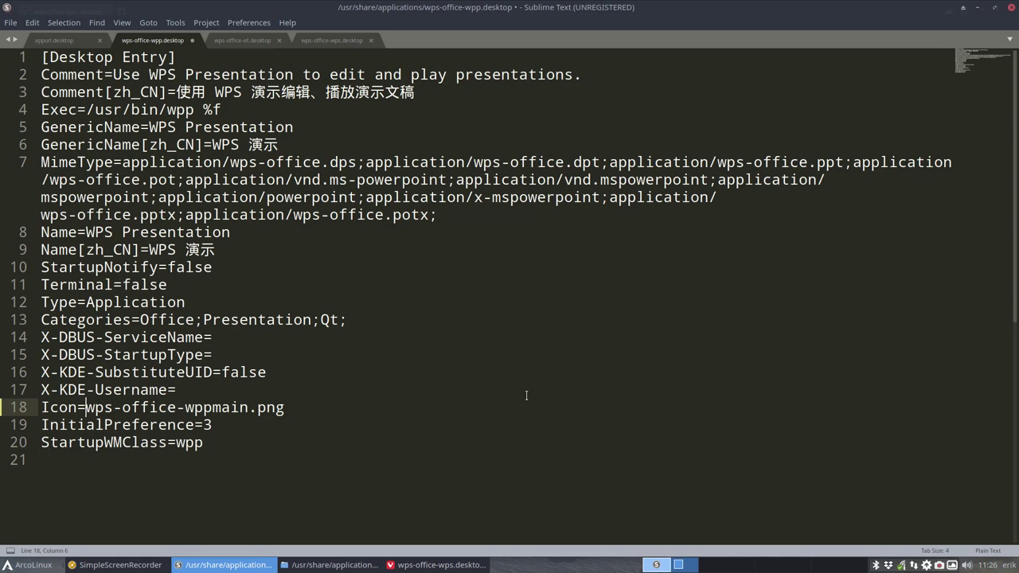
key("End")
key("BackSpace")
key("BackSpace")
key("BackSpace")
key("ctrl+s")
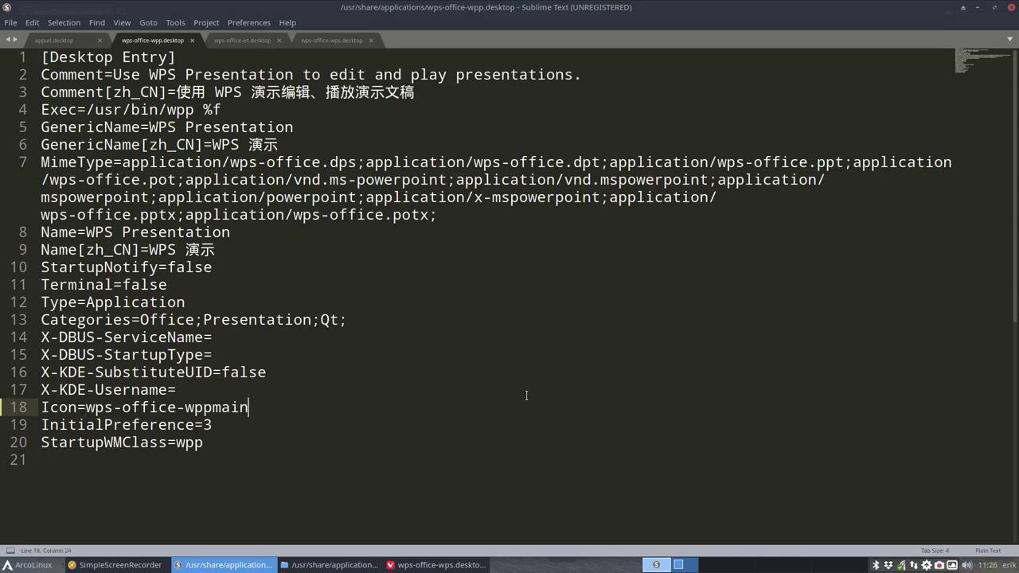
key("Return")
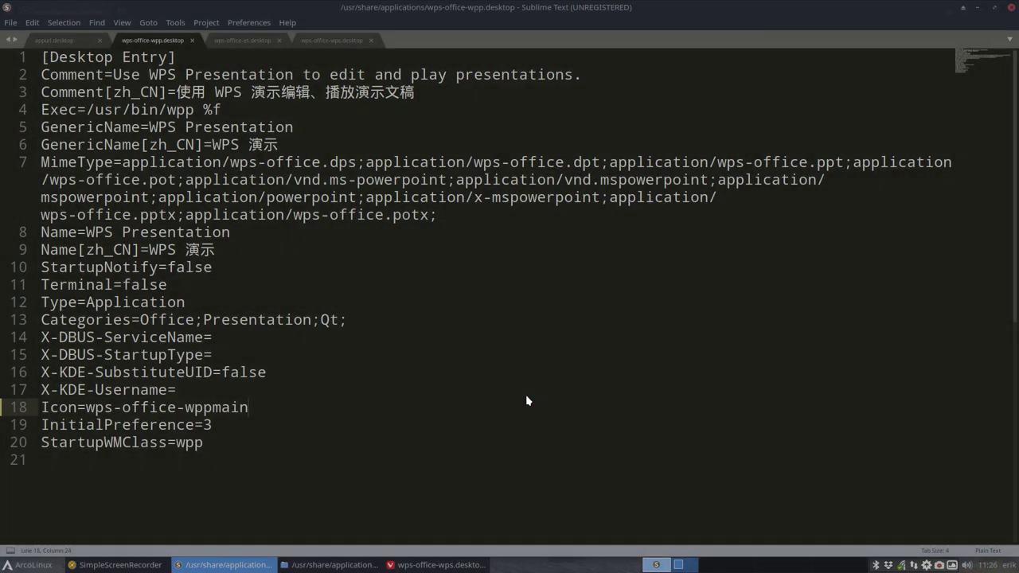
- Close Sublime Text, the GitHub browser window and the file manager
left_click(1012, 10)
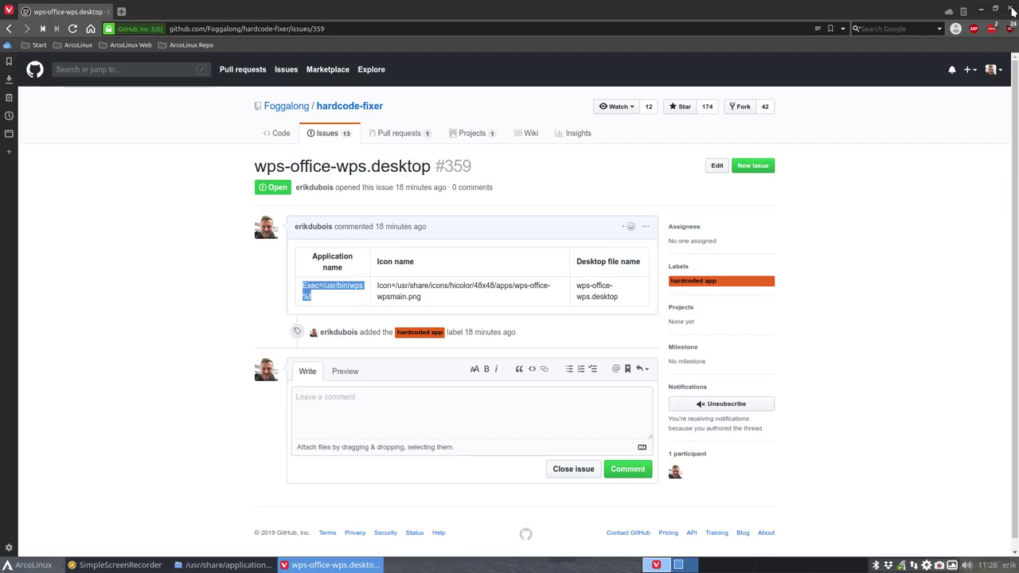
left_click(965, 12)
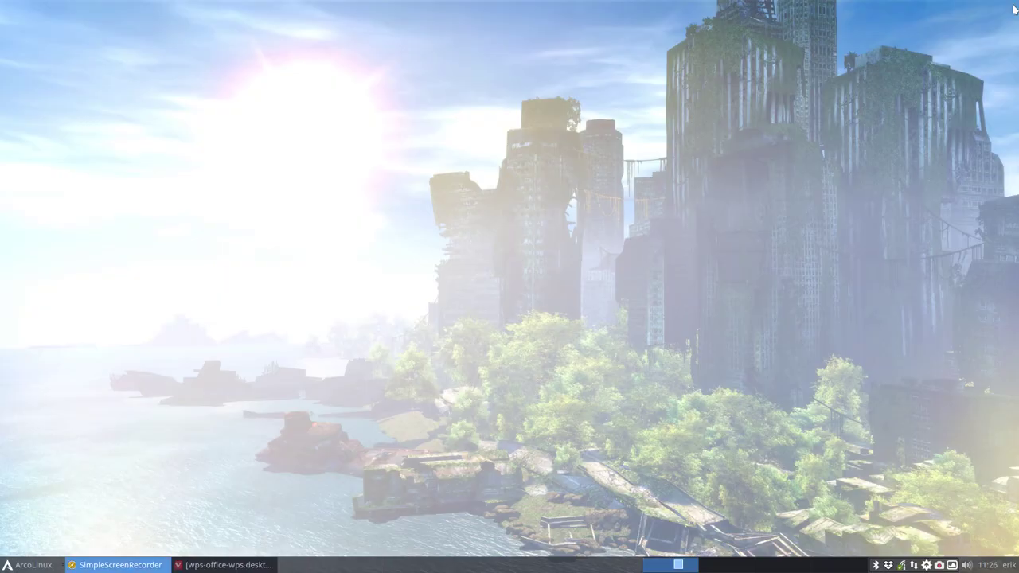
left_click(1011, 9)
- Check the WPS launcher icons under the Office menu category, then open a new Thunar window
left_click(33, 565)
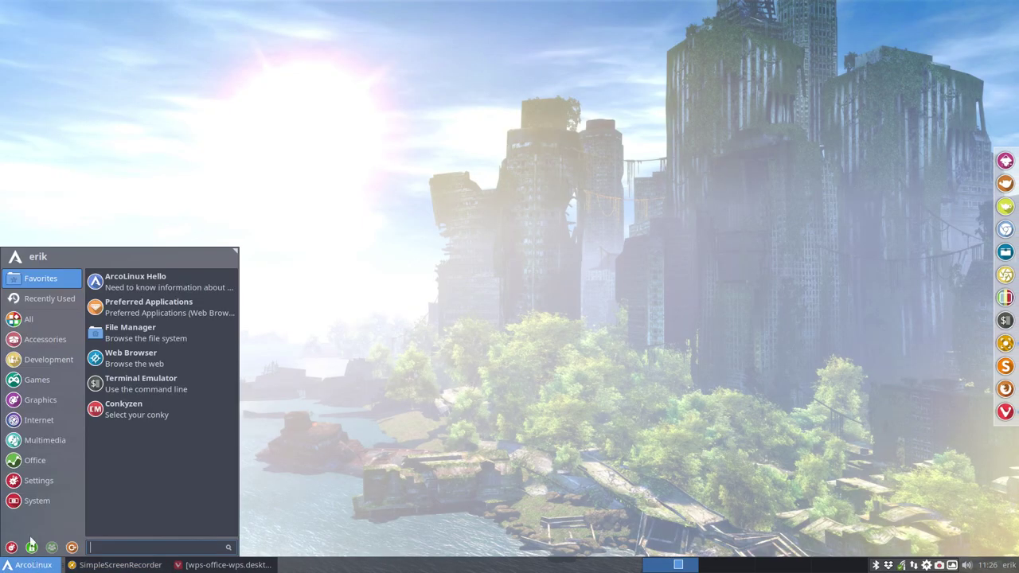
left_click(42, 503)
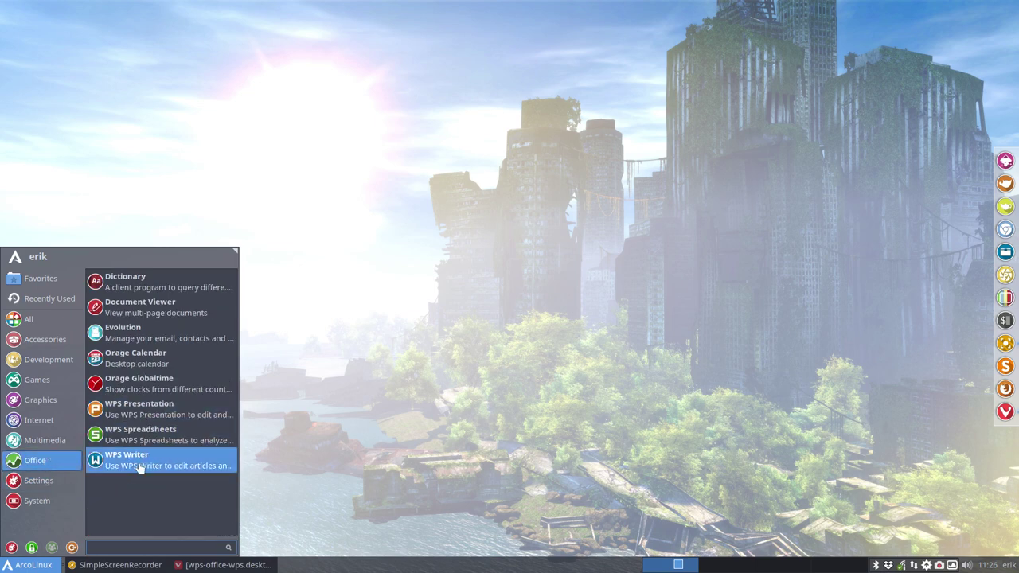
left_click(363, 434)
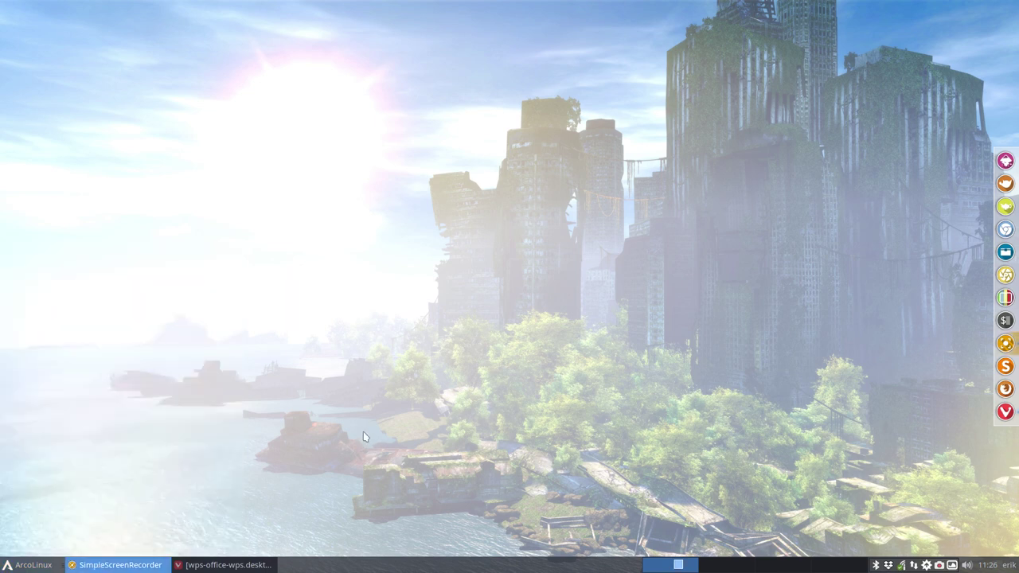
left_click(242, 369)
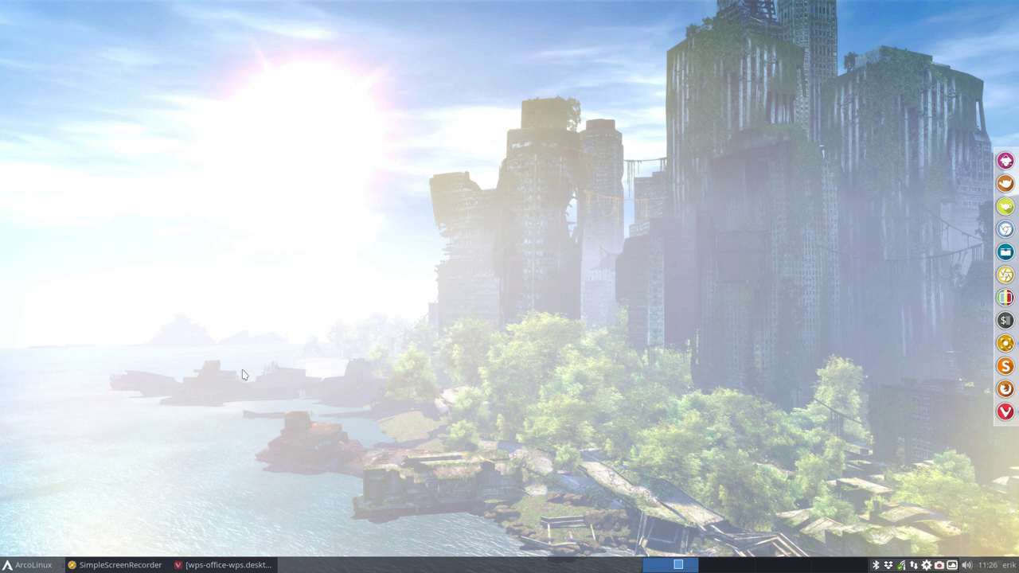
key("super+shift+Return")
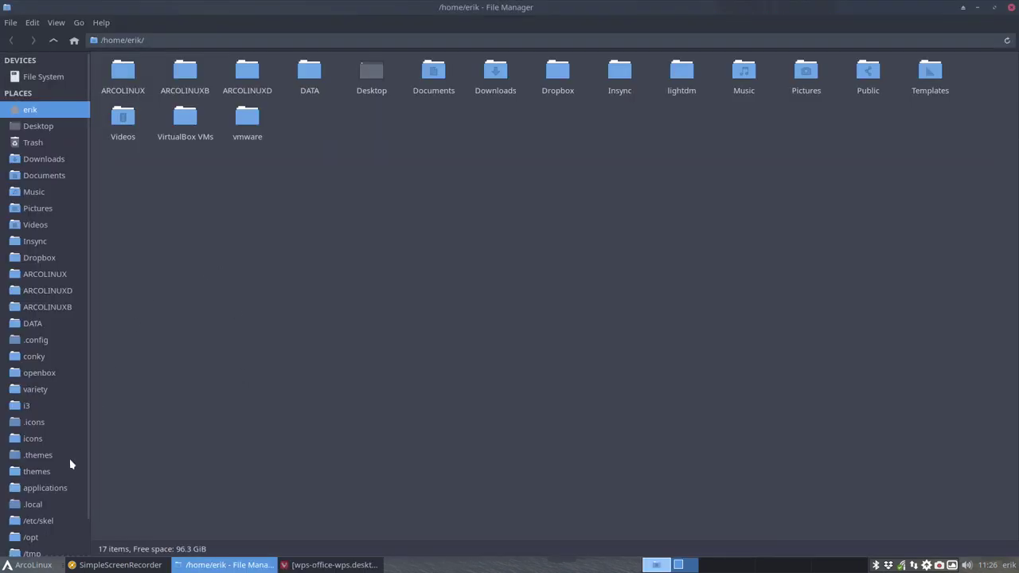
- Browse /usr/share/icons, looking inside Sardi-Arc's places folder and the Sardi folder
left_click(40, 454)
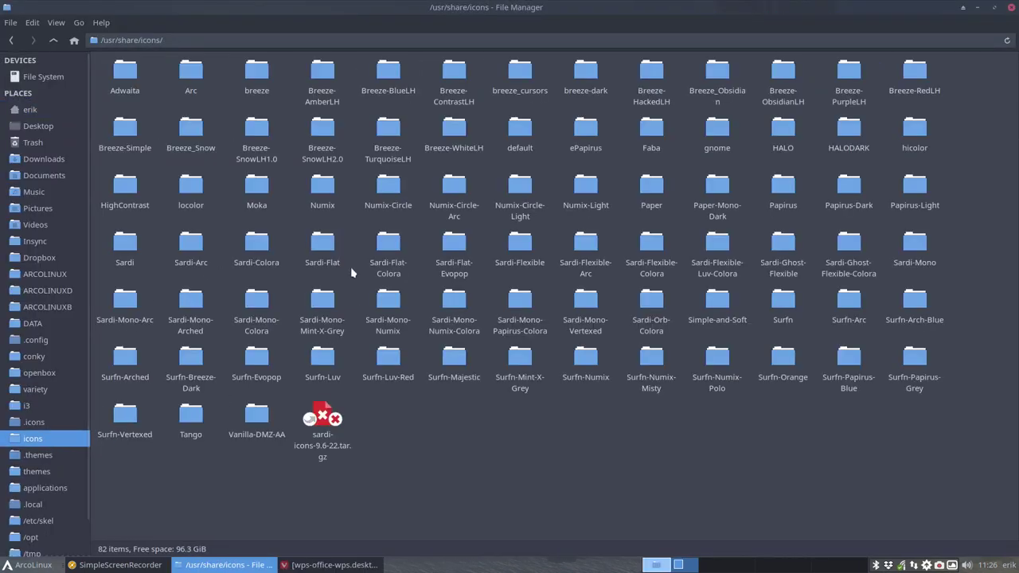
left_click(323, 245)
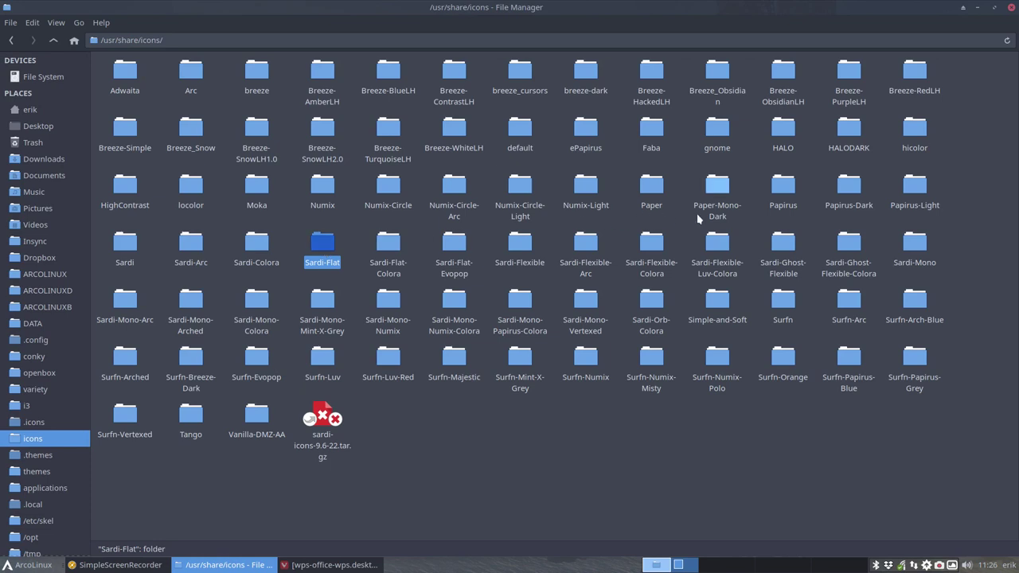
left_click(189, 251)
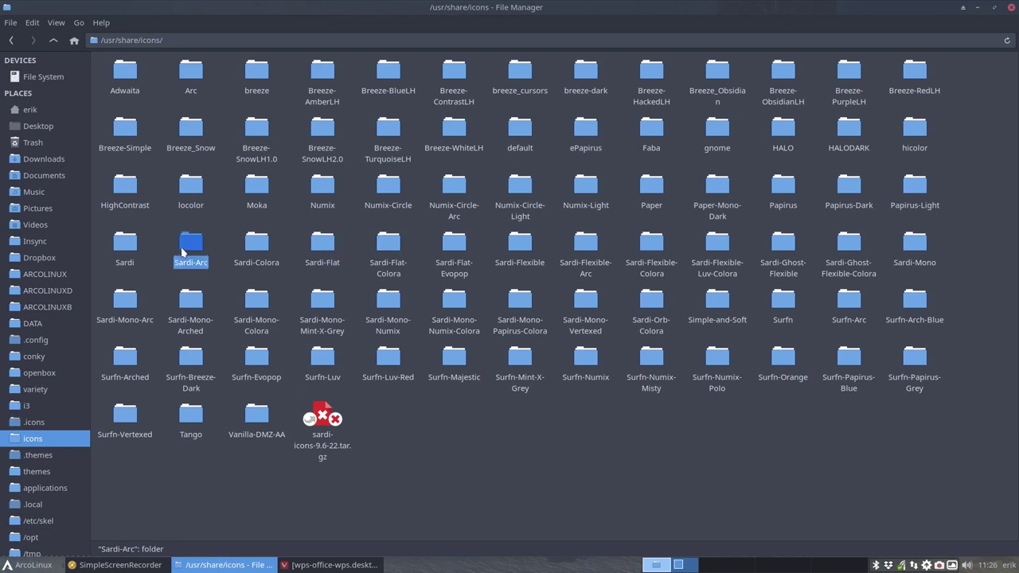
double_click(190, 250)
left_click(126, 76)
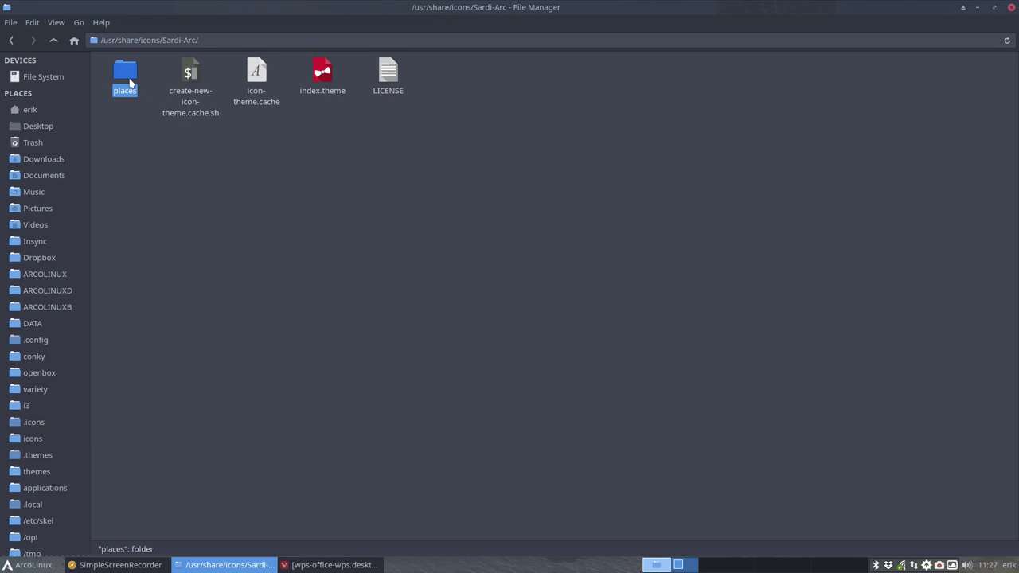
double_click(126, 75)
left_click(54, 41)
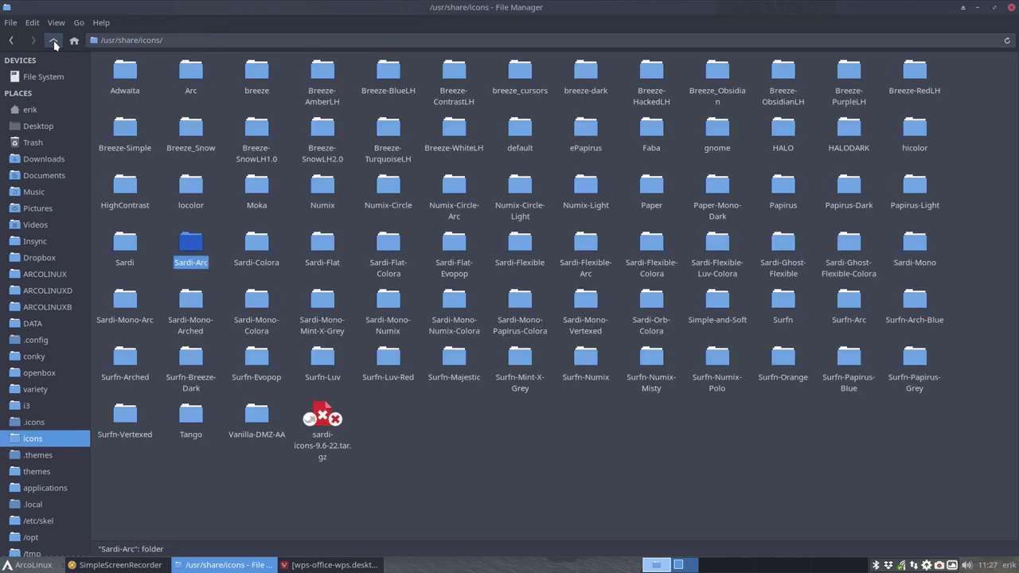
double_click(124, 249)
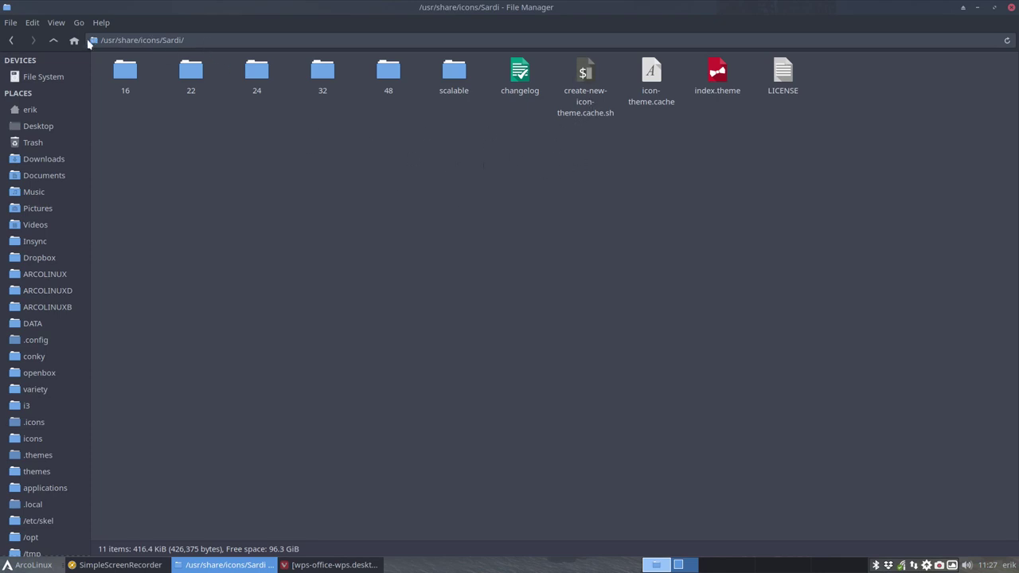
- Inspect the Arc theme's index.theme file, then return to /usr/share/icons
left_click(53, 39)
double_click(191, 76)
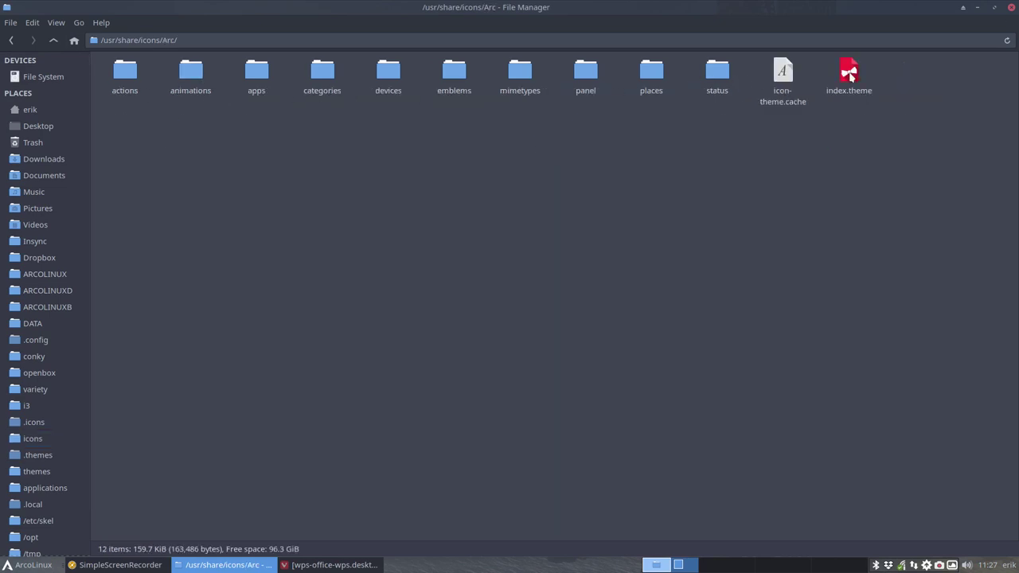
double_click(849, 74)
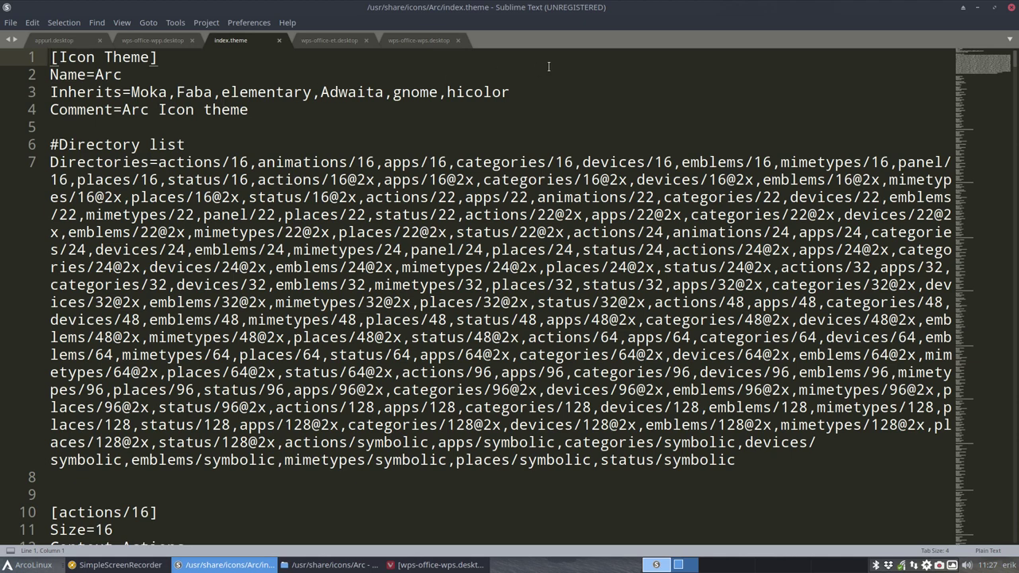
left_click(1011, 8)
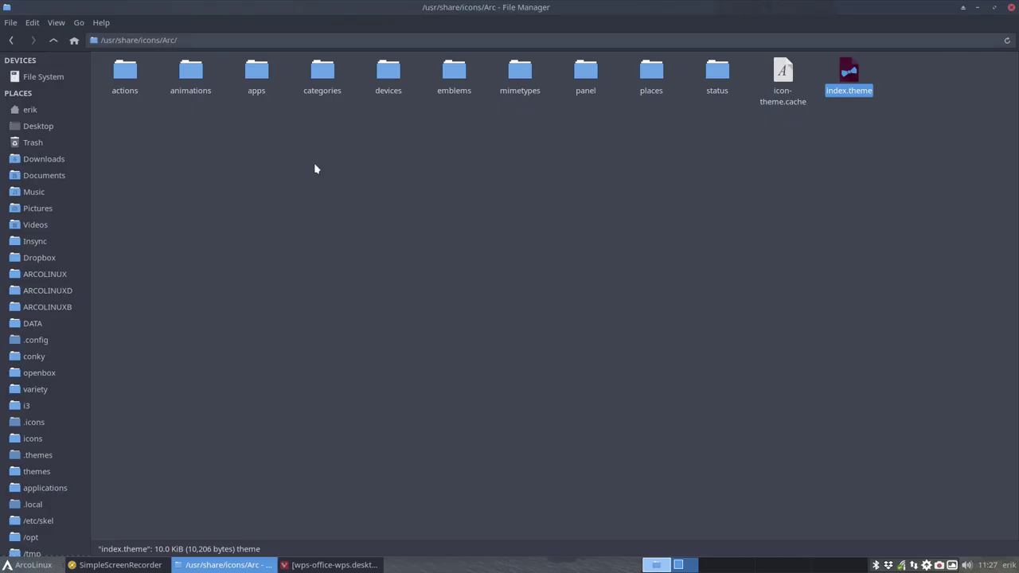
left_click(53, 40)
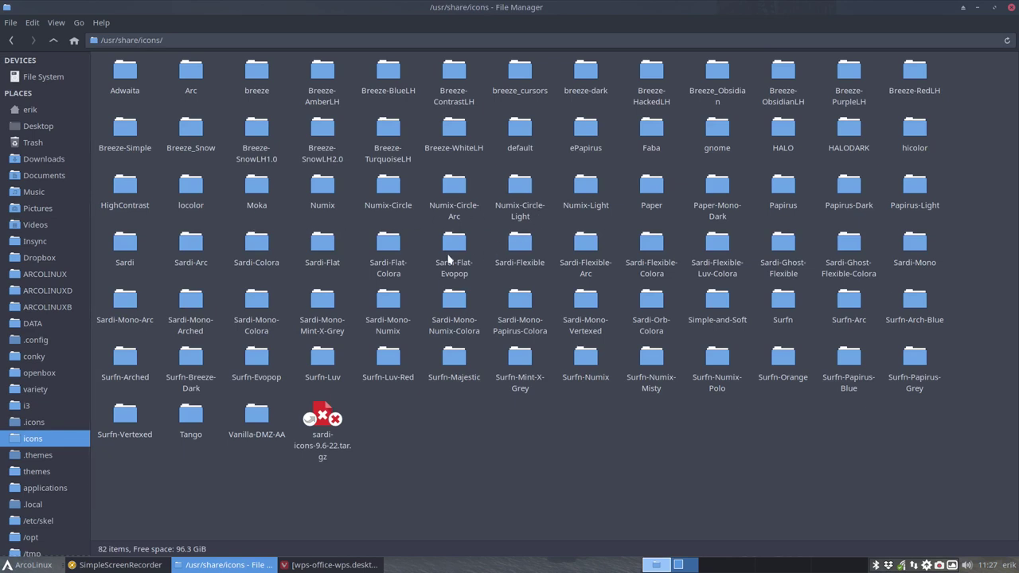
- Confirm Sardi-Arc's index.theme lists Sardi as its inherited theme
double_click(191, 239)
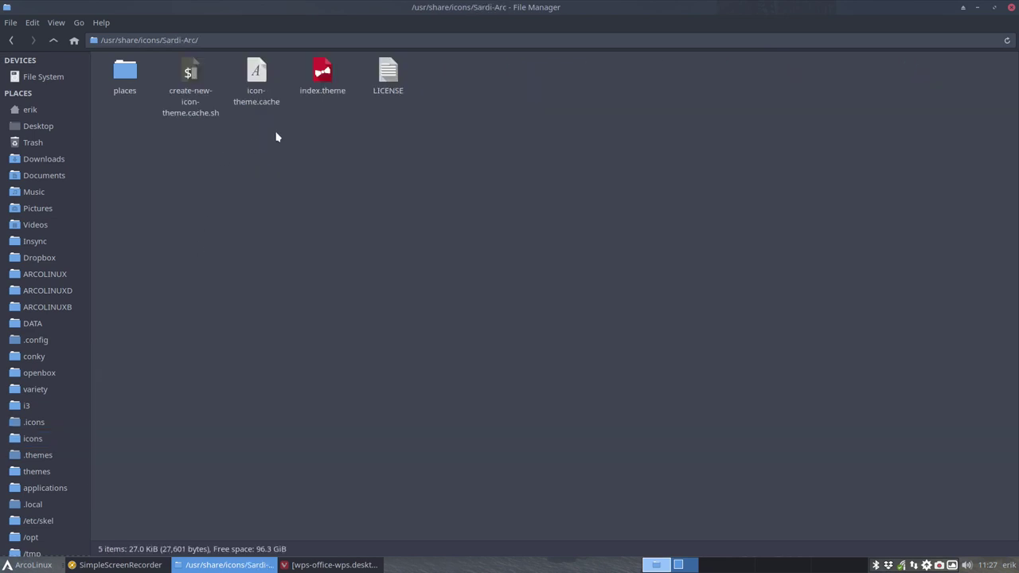
left_click(387, 76)
double_click(323, 73)
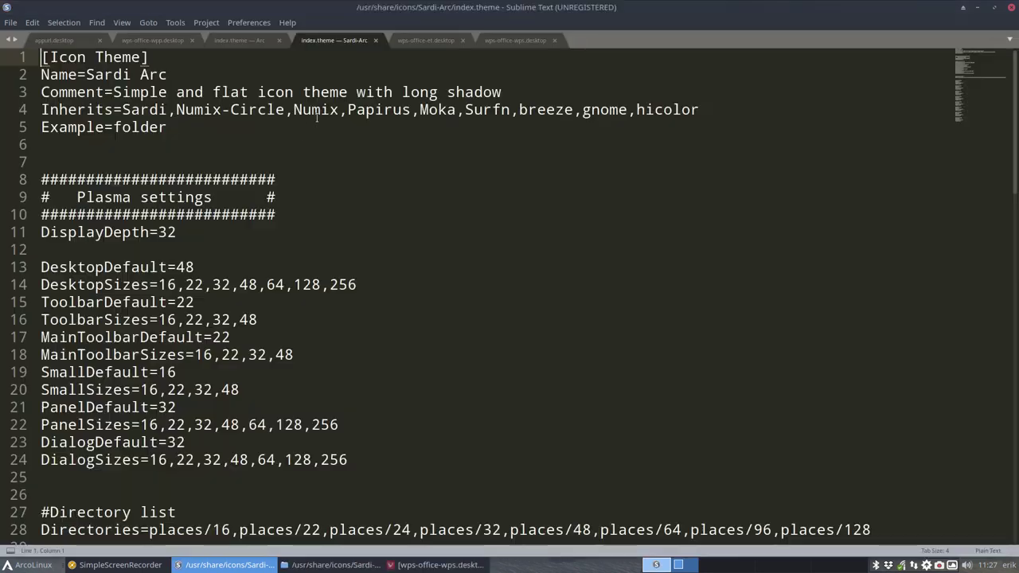
double_click(130, 110)
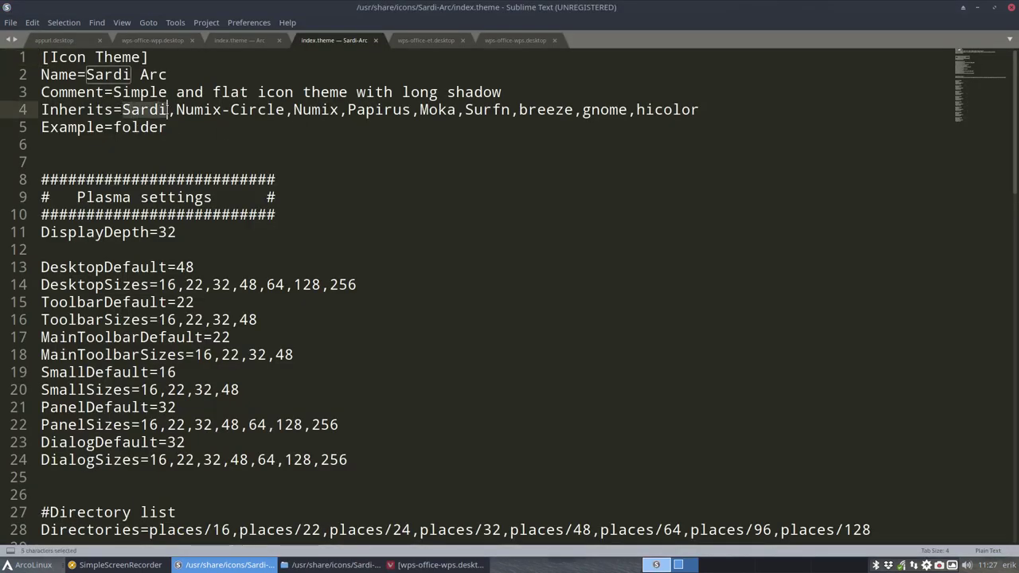
left_click_drag(158, 74, 104, 74)
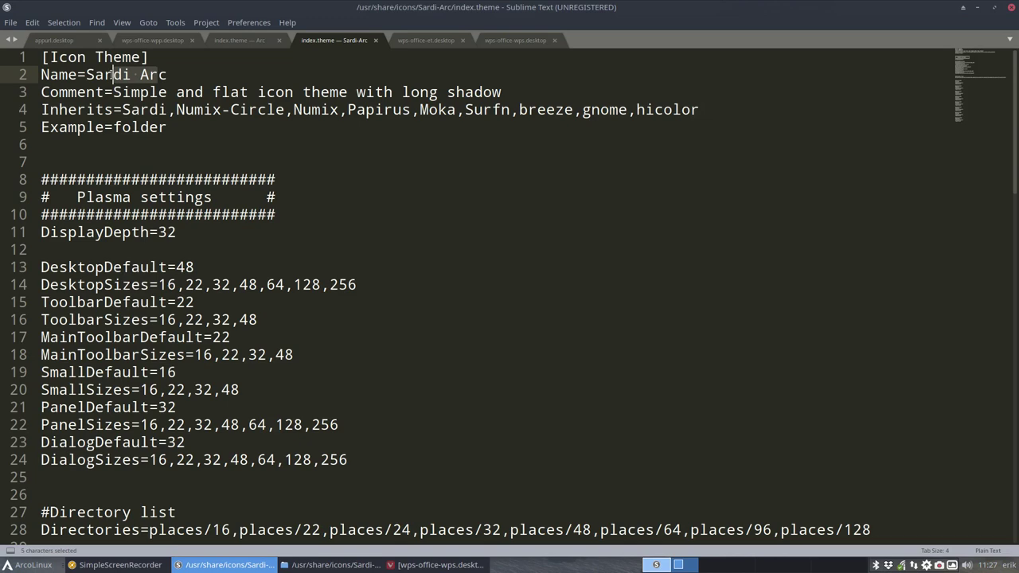
double_click(125, 110)
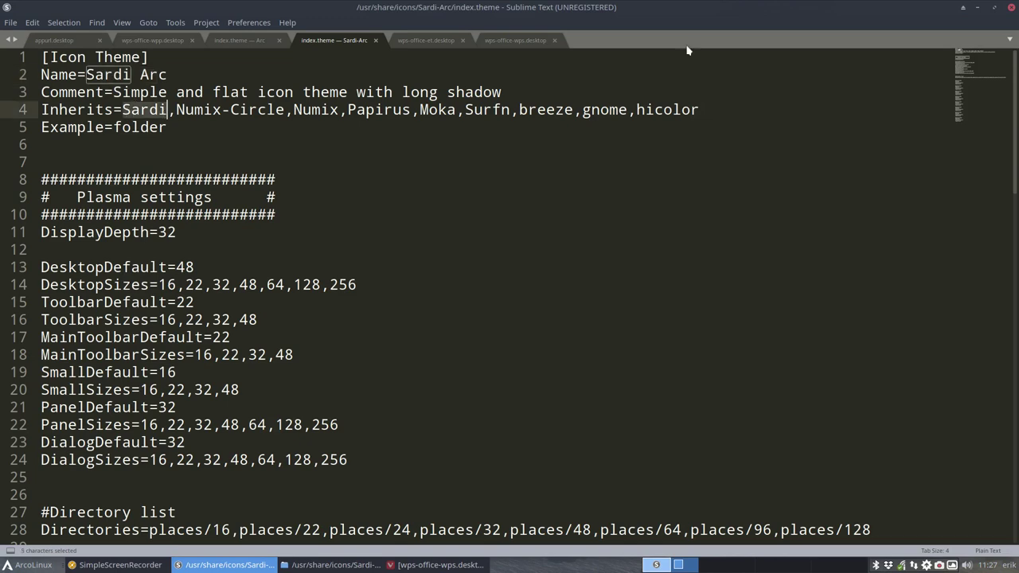
left_click(1011, 8)
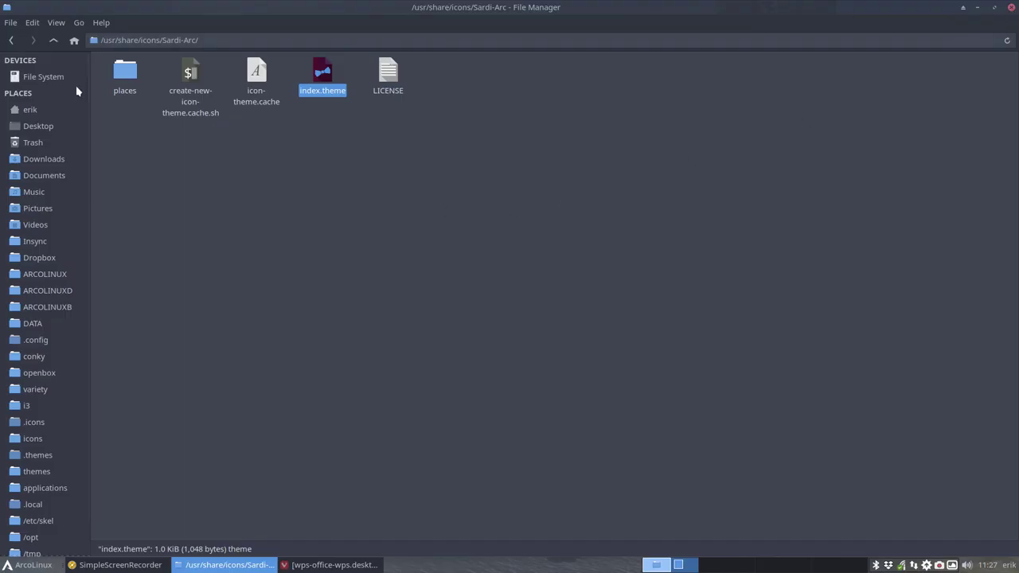
- Open the Sardi theme folder and select its icon-theme.cache file
left_click(54, 40)
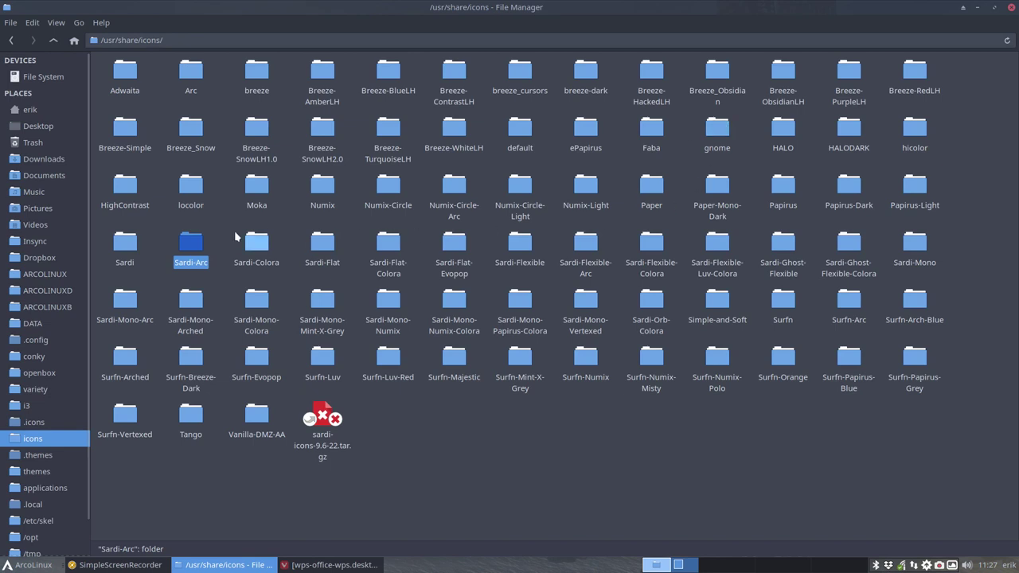
double_click(127, 243)
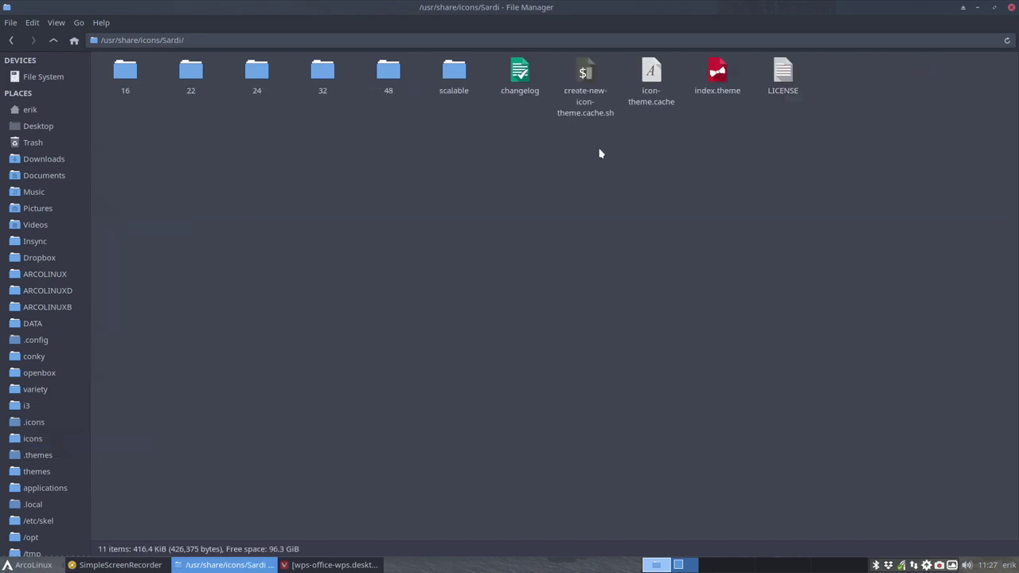
left_click(645, 87)
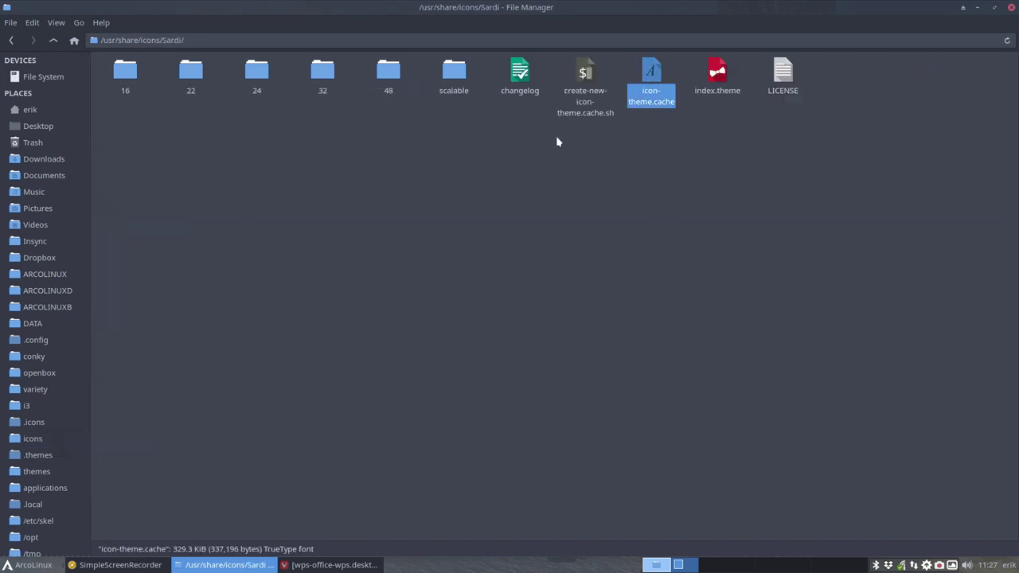
- Open a terminal in the Sardi folder and make create-new-icon-theme.cache.sh executable with sudo chmod +x
right_click(421, 187)
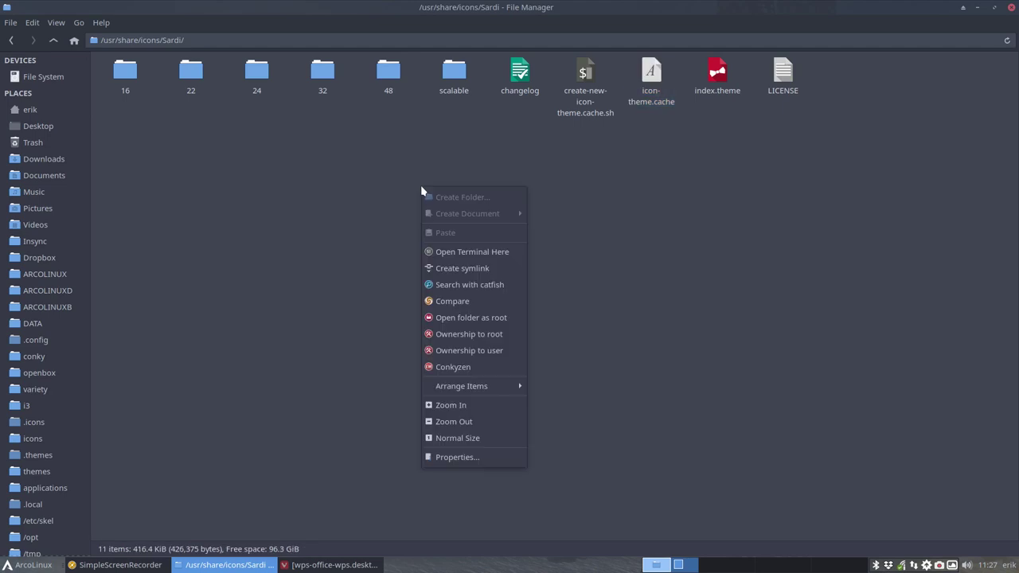
left_click(466, 250)
type("ch")
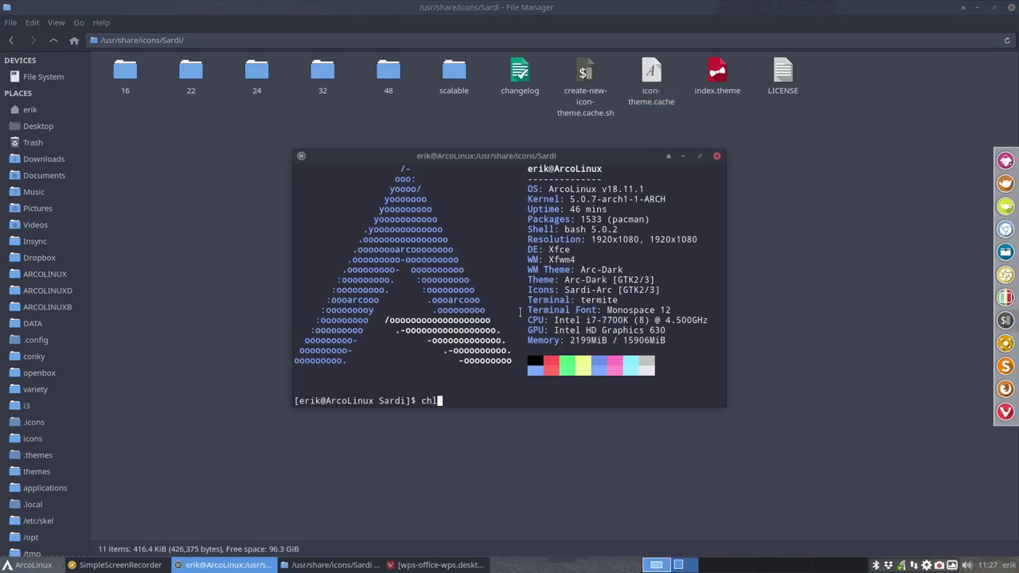
type("mod +x ")
type("cr")
key("Tab")
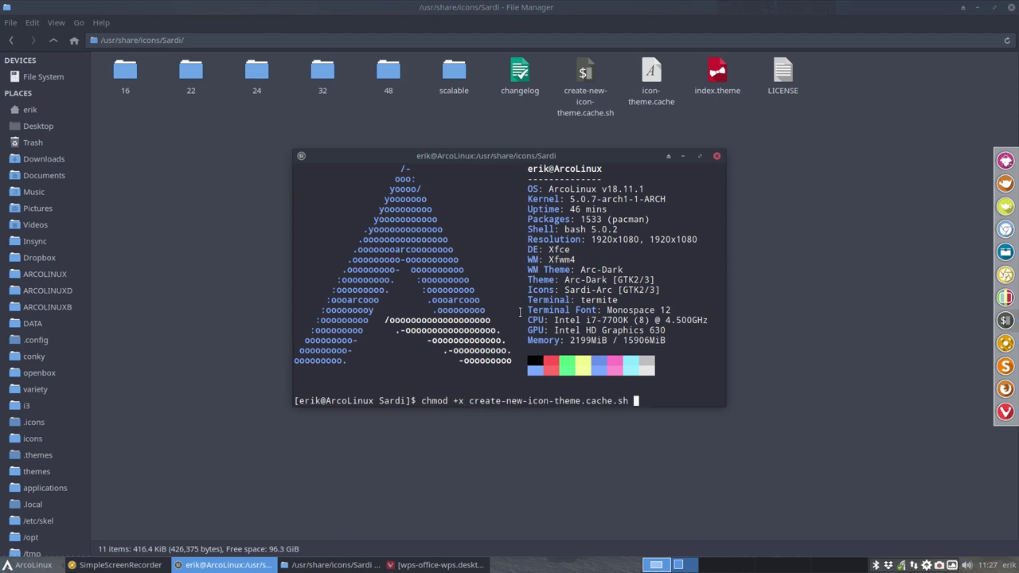
key("Return")
type("s")
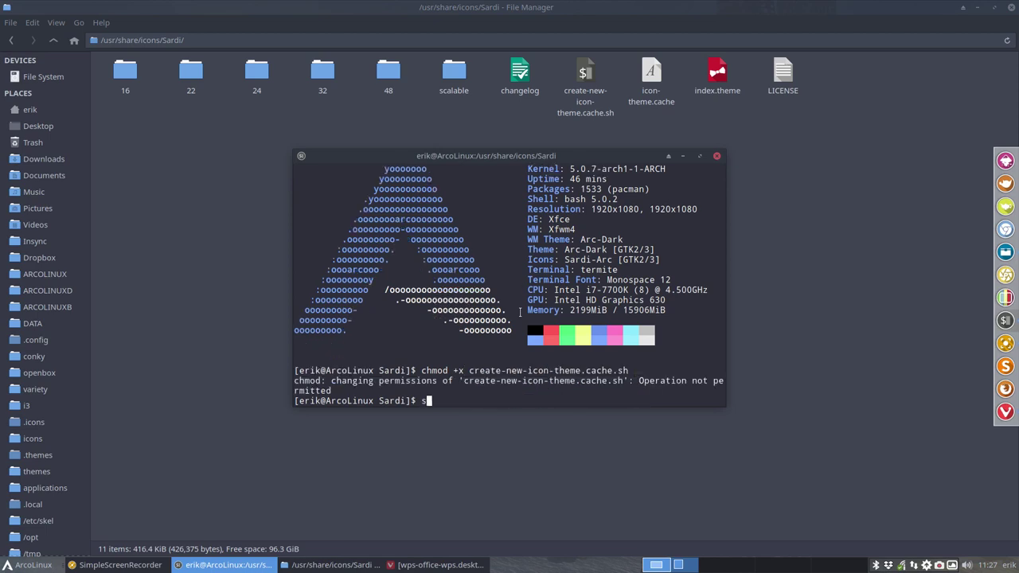
type("udo chmox")
type(" +")
type("x cr")
key("Tab")
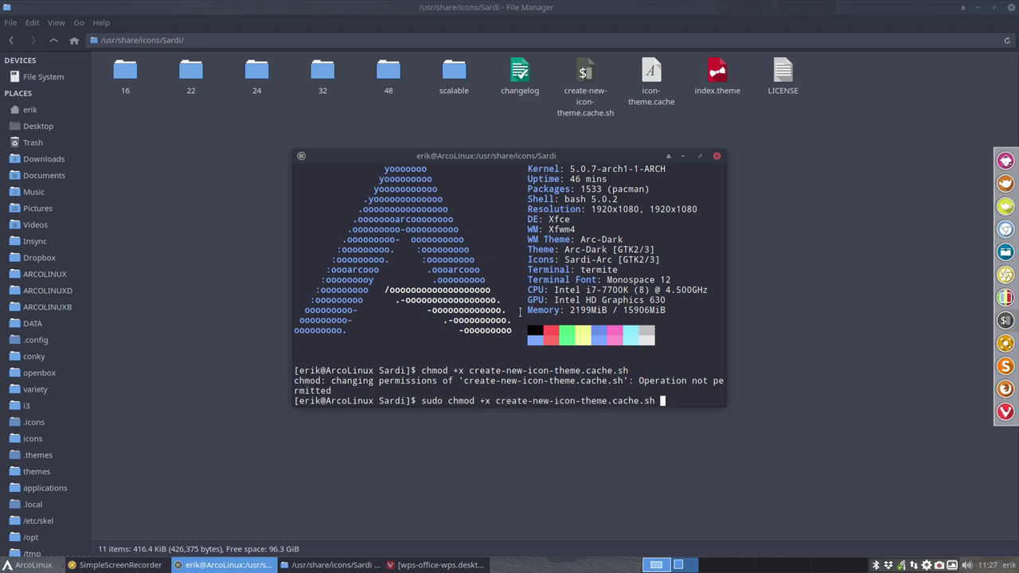
key("Return")
- List the folder, then run ./create-new-icon-theme.cache.sh with sudo to rebuild icon-theme.cache
key("Return")
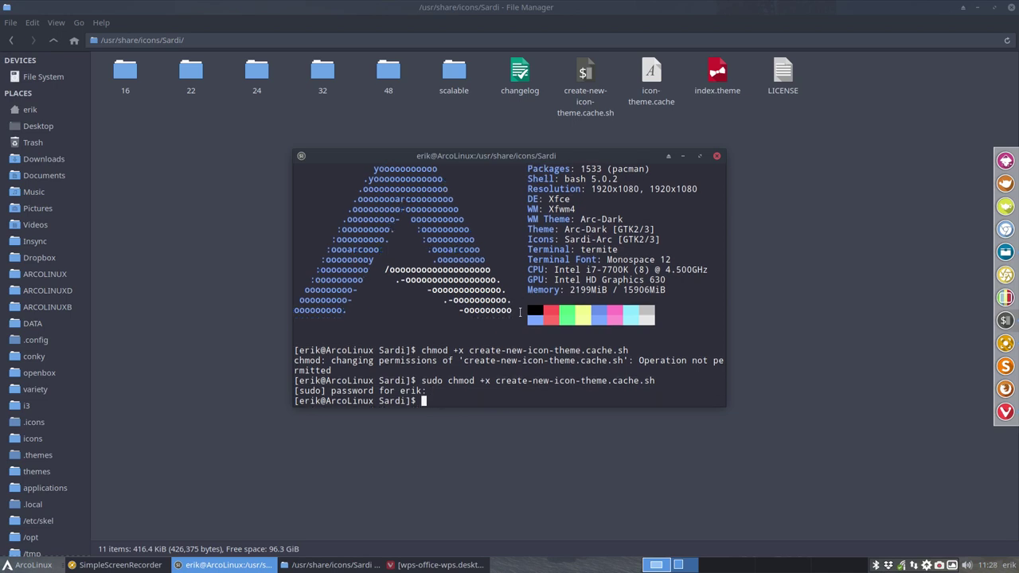
type("ll")
key("Return")
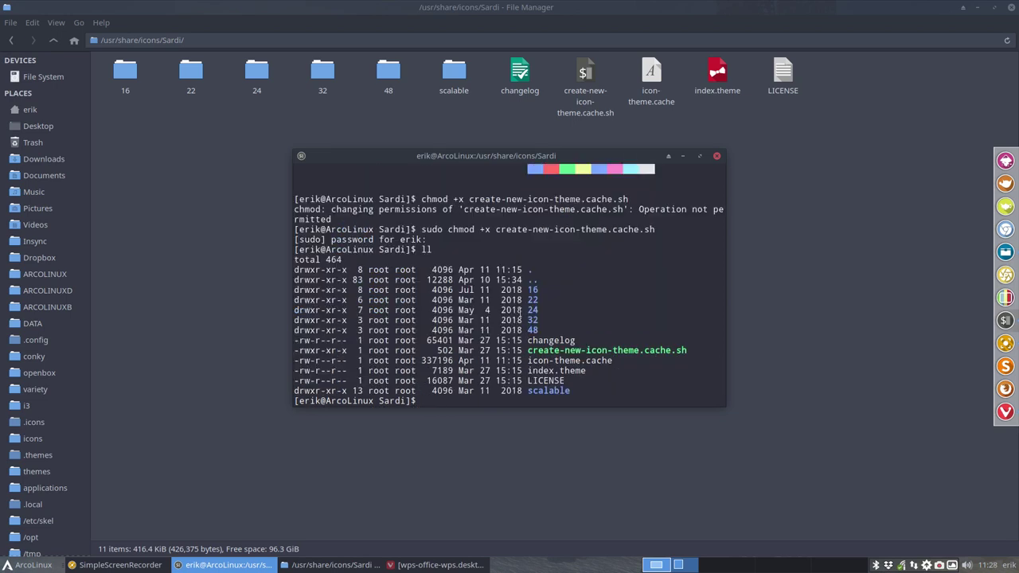
type("./")
type("cr")
key("Tab")
key("Return")
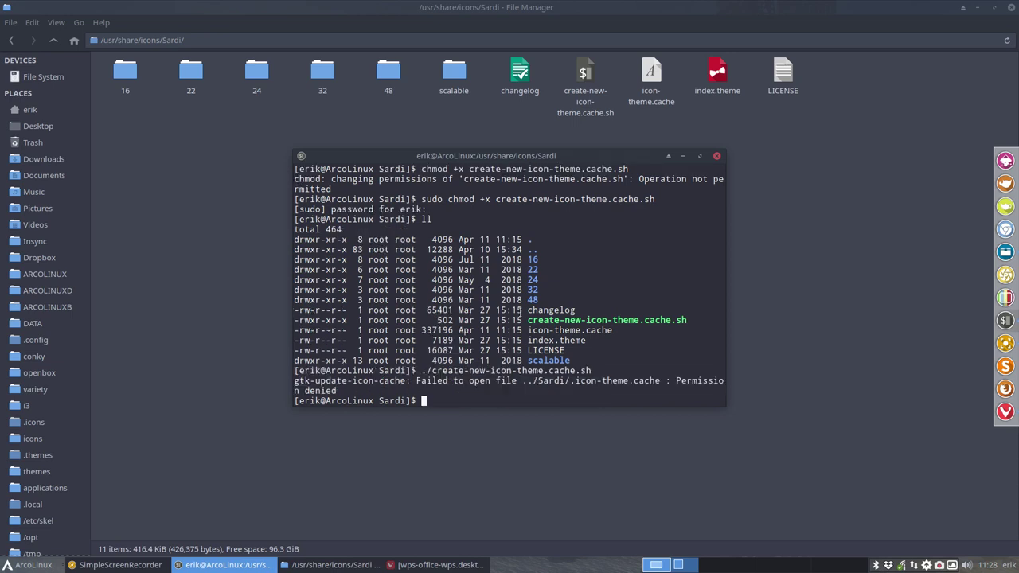
key("Up")
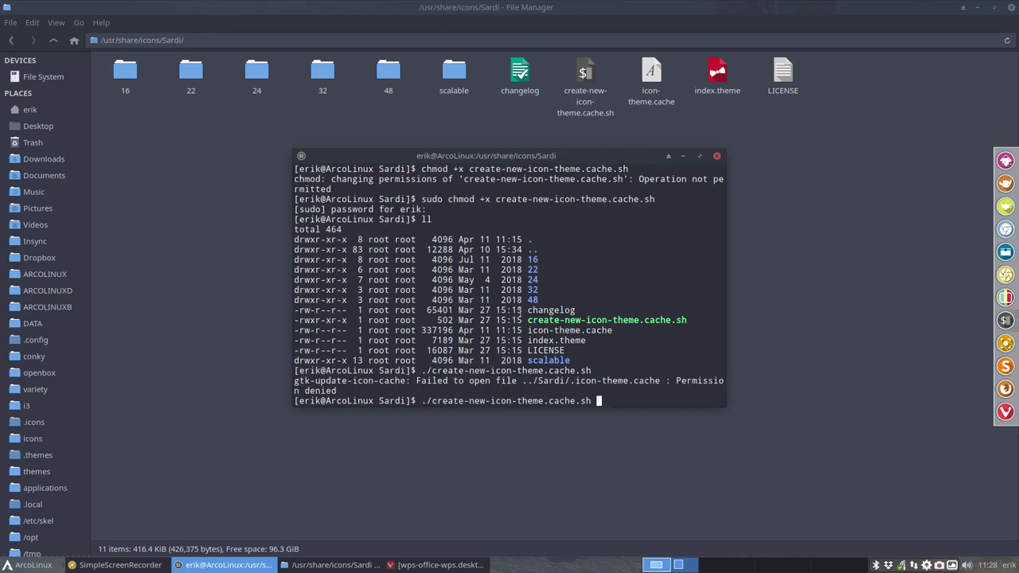
key("Left")
key("Left")
key("Left")
key("Left")
key("Left")
key("Left")
key("Left")
key("Left")
key("Left")
key("Left")
key("Left")
type("sudo")
key("Return")
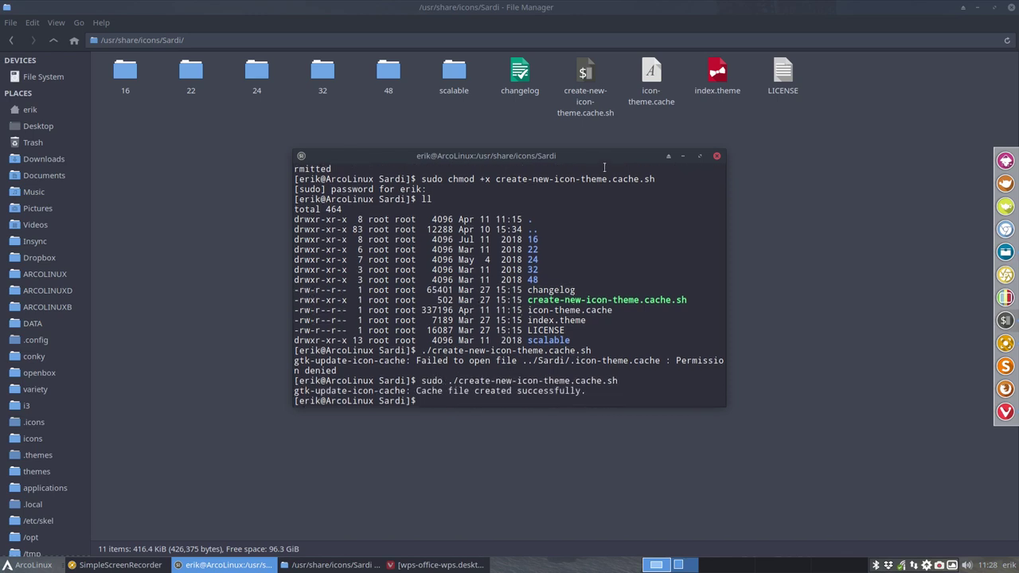
left_click(651, 75)
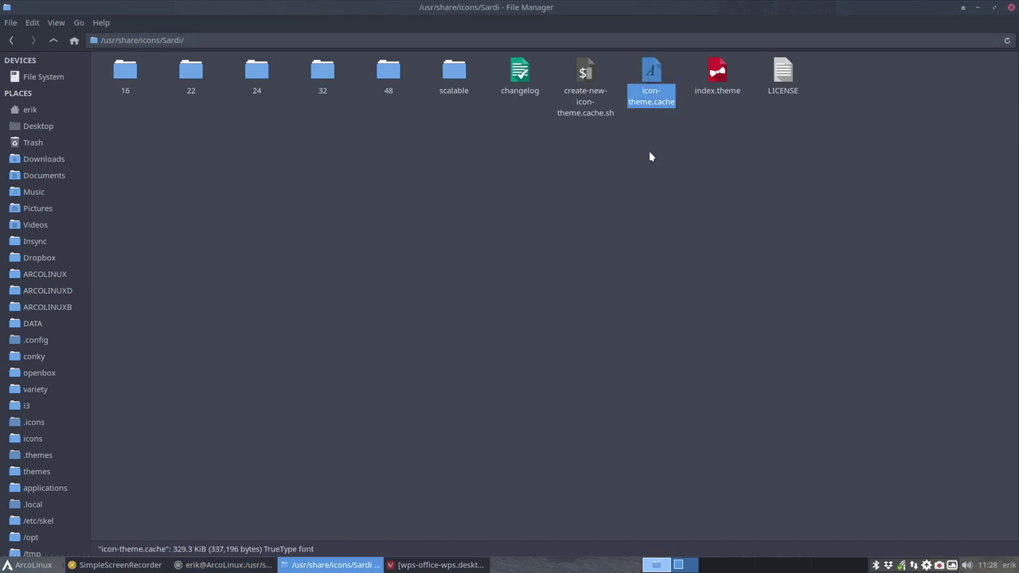
- Verify the WPS Office menu icons, close Thunar and the terminal, and restore the GitHub issue in Vivaldi
left_click(27, 565)
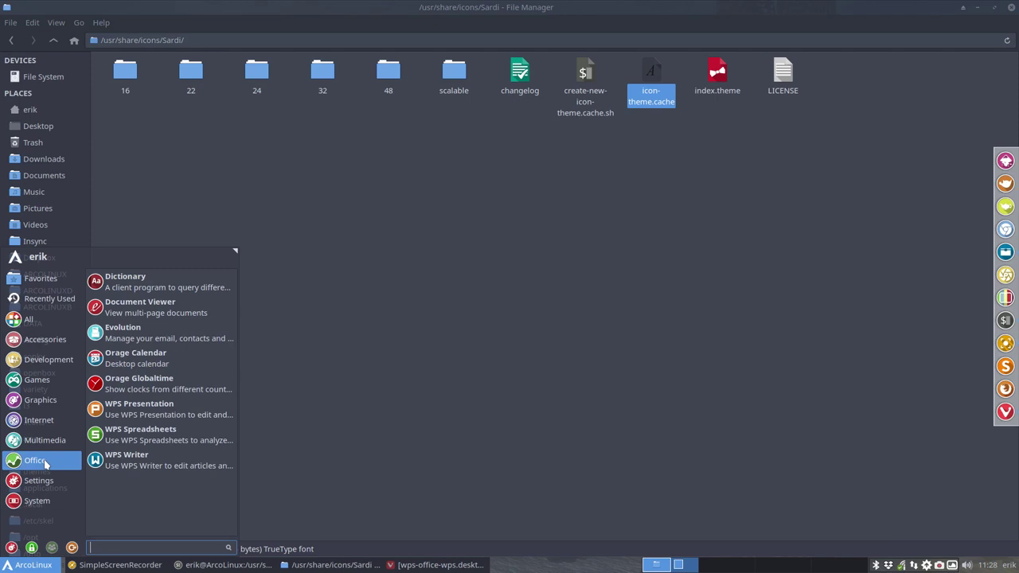
mouse_move(35, 460)
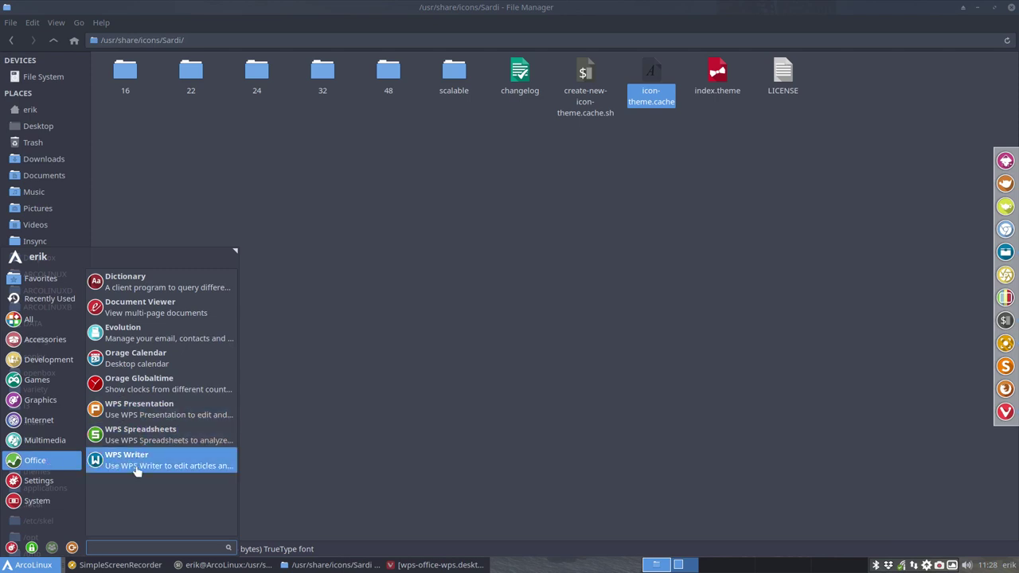
left_click(358, 397)
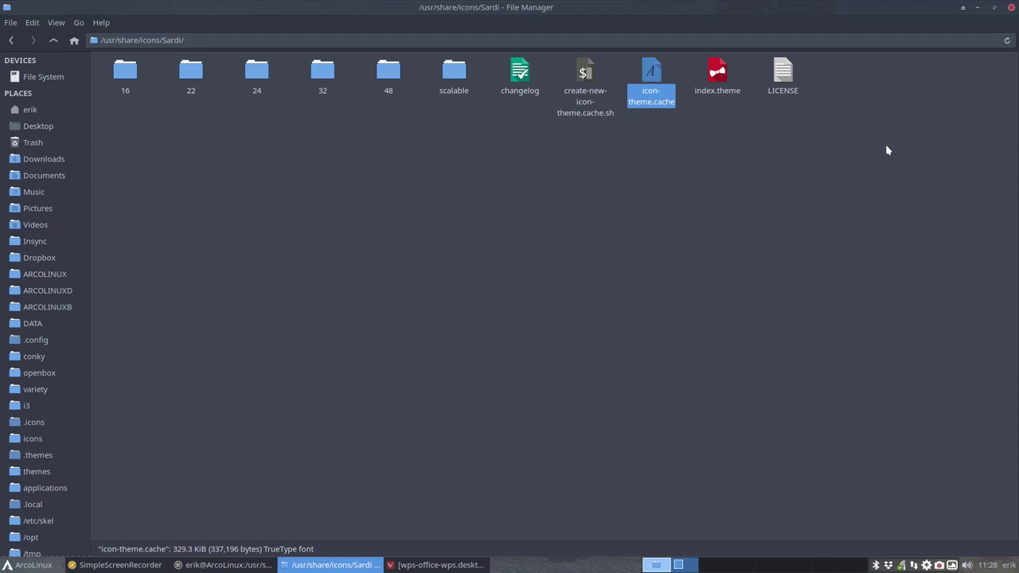
left_click(1012, 8)
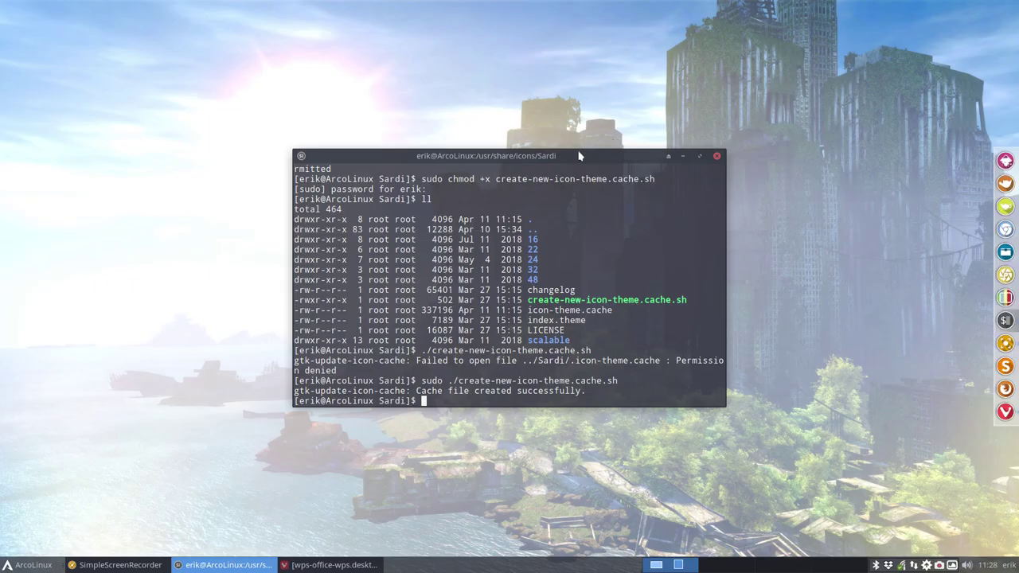
left_click_drag(579, 155, 504, 149)
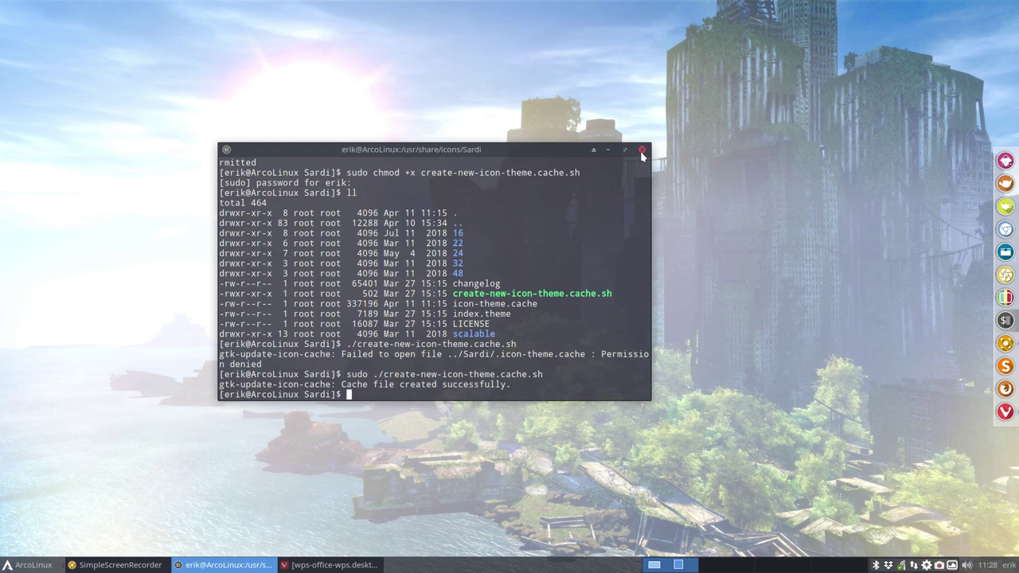
left_click(642, 151)
left_click(231, 566)
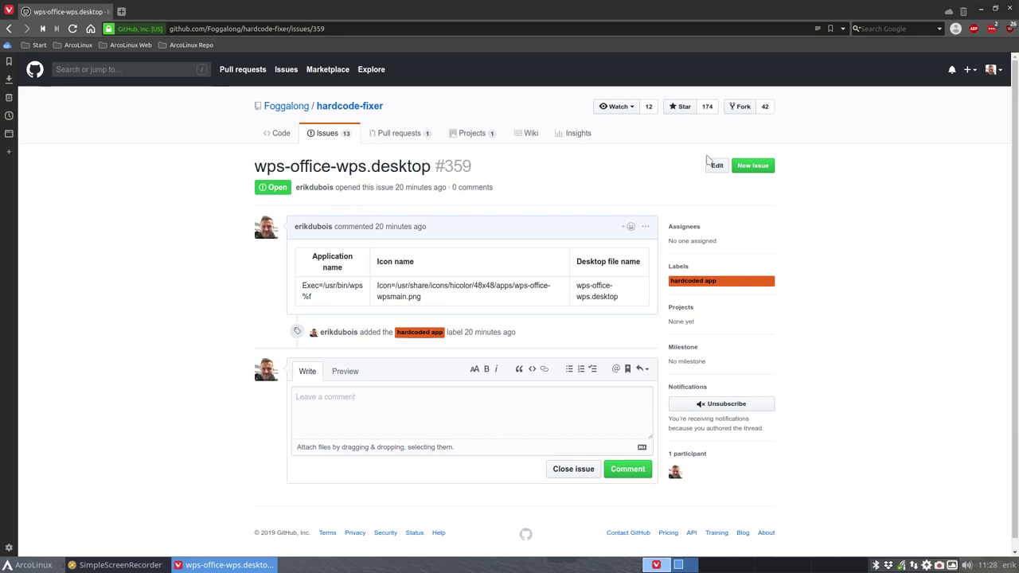
- Start a new hardcode-fixer issue using the Hardcoded App template and review its form
left_click(752, 166)
left_click(439, 303)
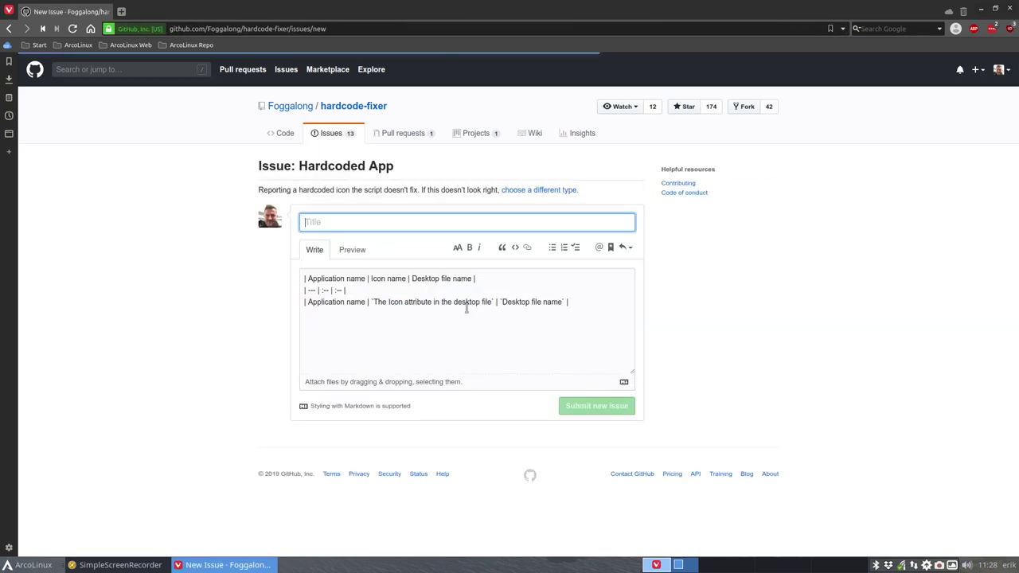
left_click_drag(309, 301, 563, 301)
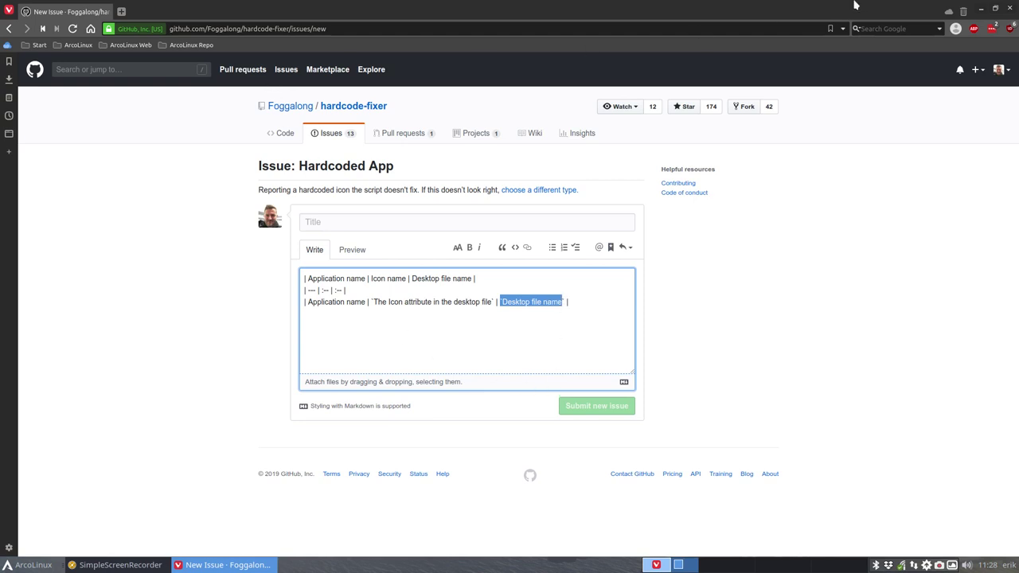
- Close the browser and recheck the WPS icons in the applications menu
left_click(1013, 9)
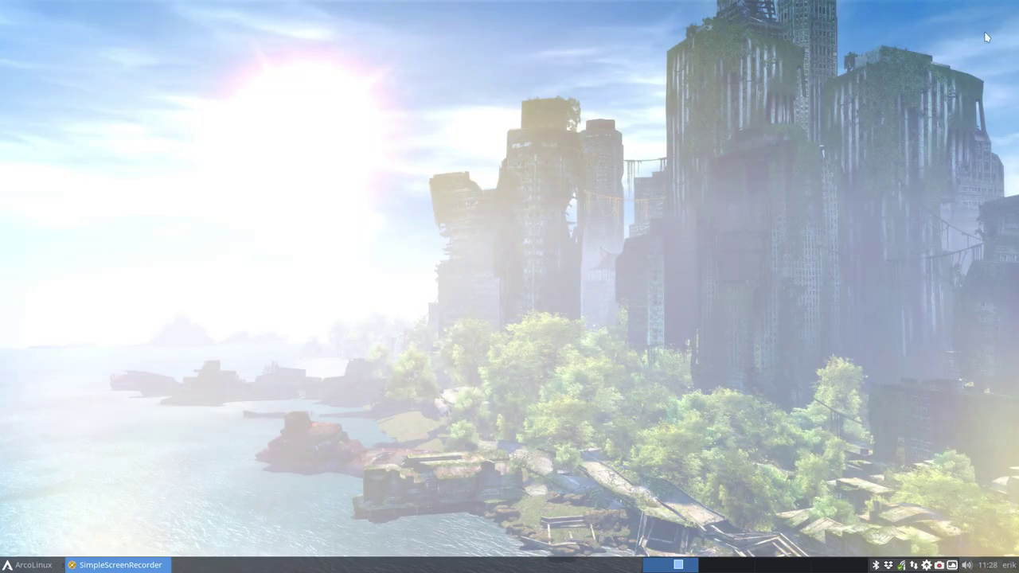
left_click(29, 566)
mouse_move(34, 460)
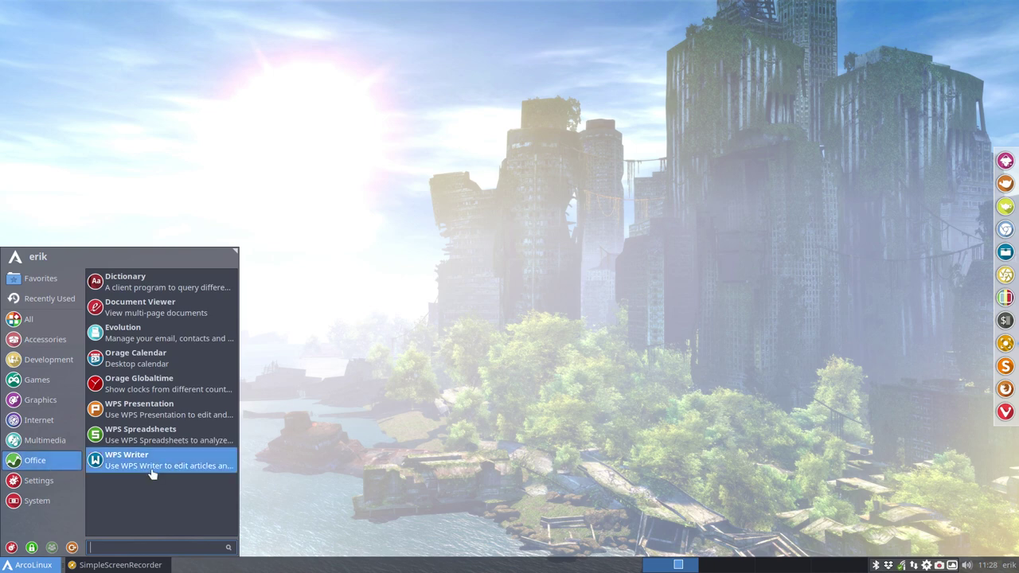
left_click(364, 437)
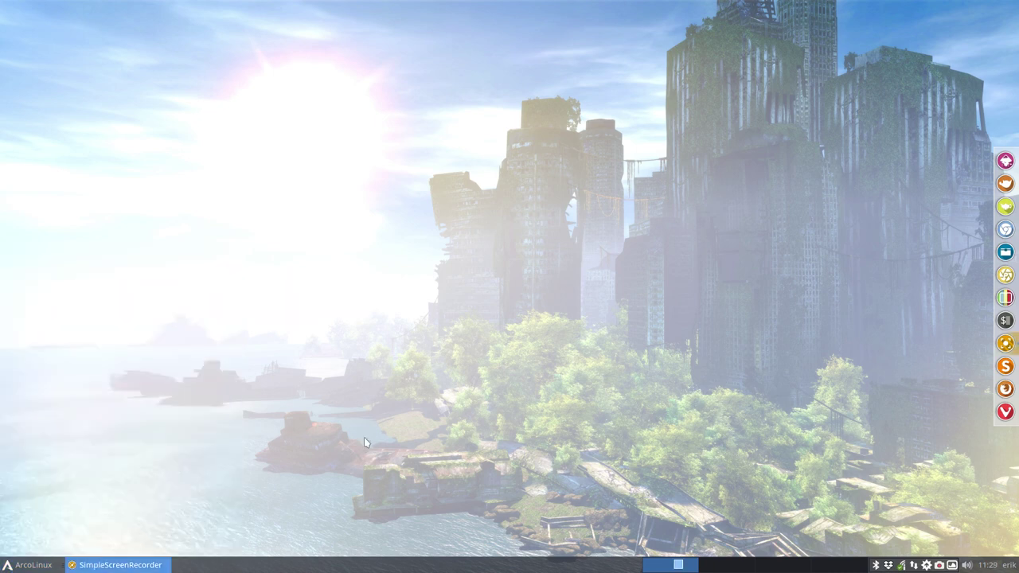